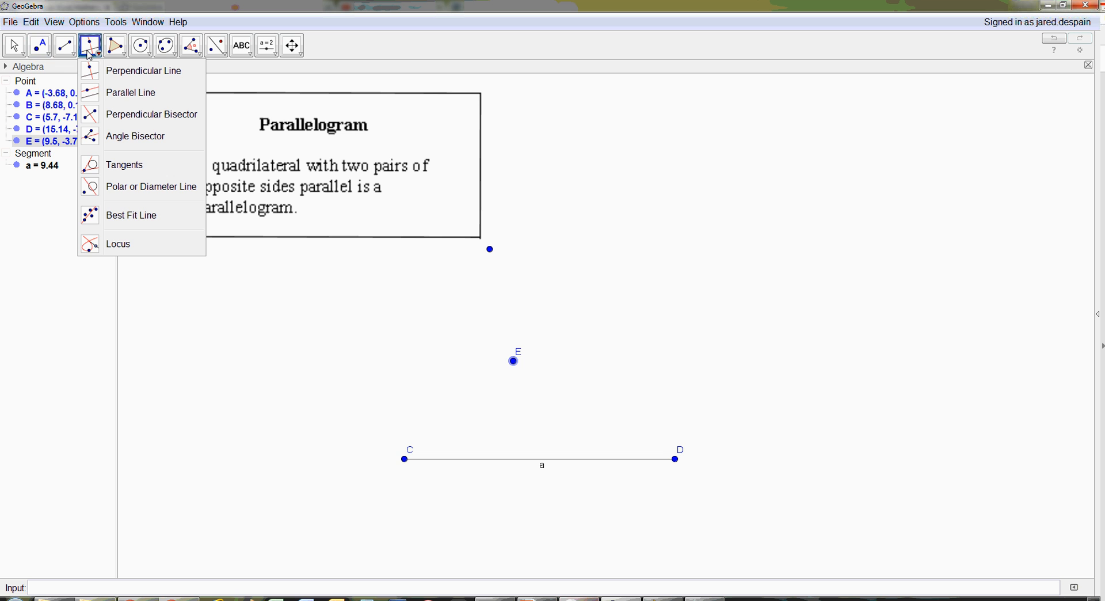
Construct a line through point E parallel to segment CD
left_click(109, 96)
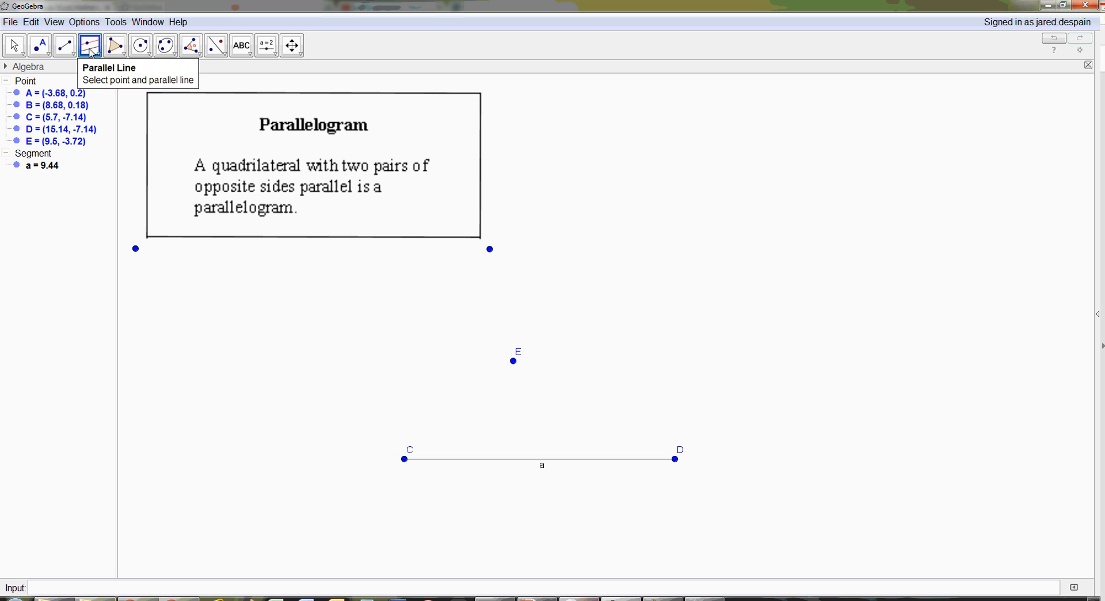
left_click(514, 361)
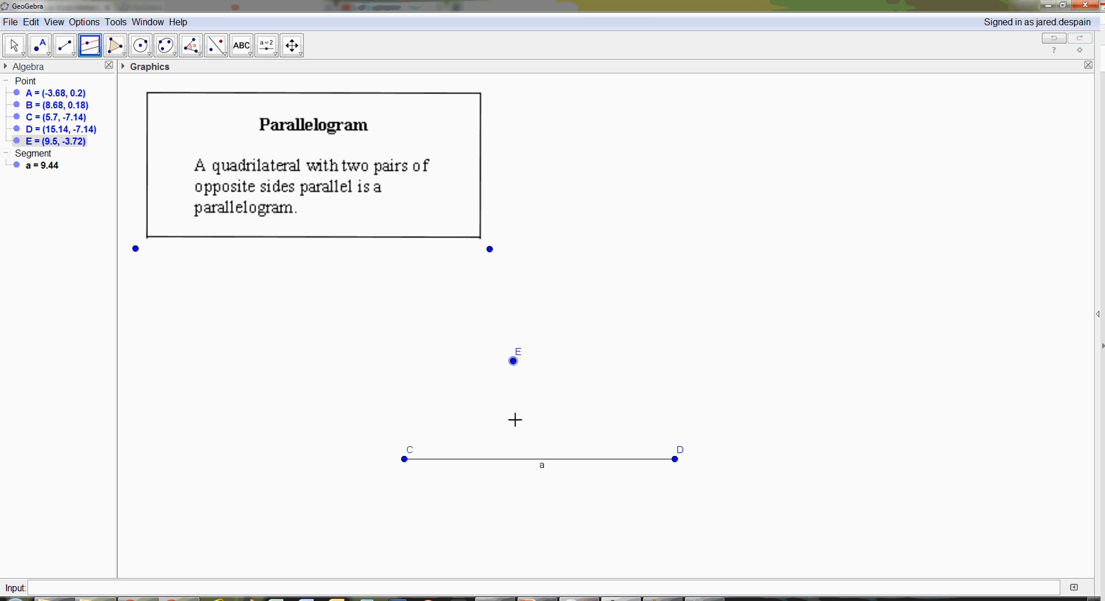
left_click(521, 459)
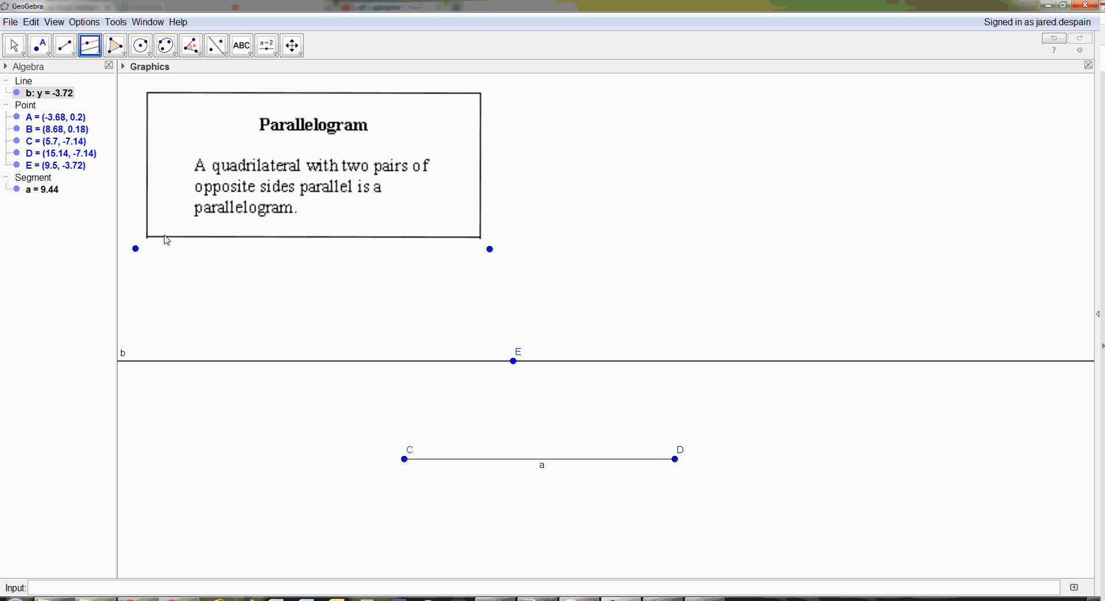
Construct a line through points E and C
left_click(65, 45)
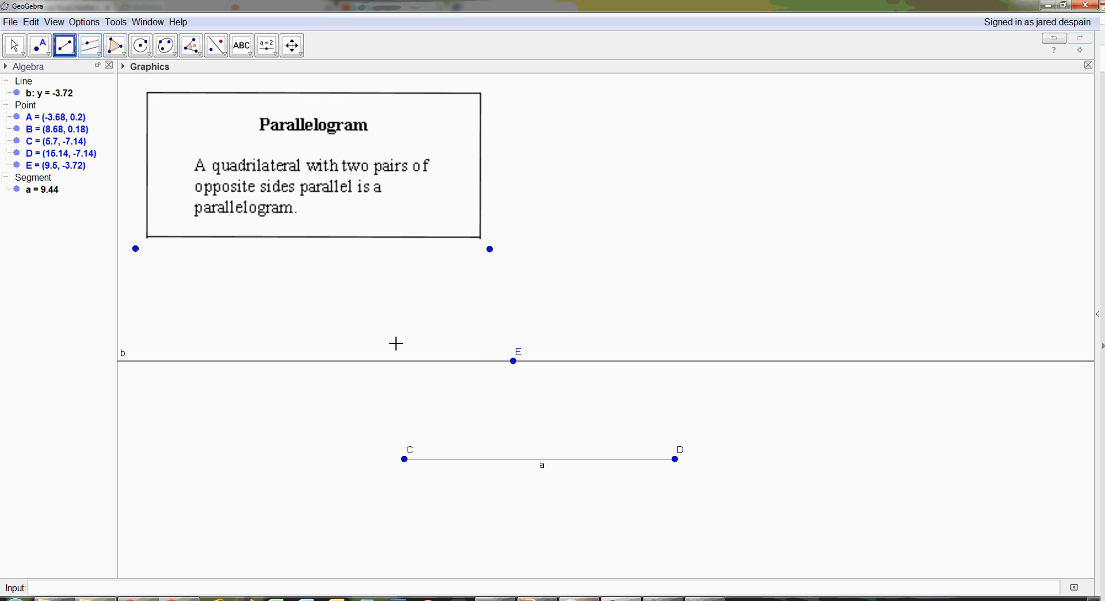
left_click(74, 54)
left_click(81, 71)
left_click(514, 361)
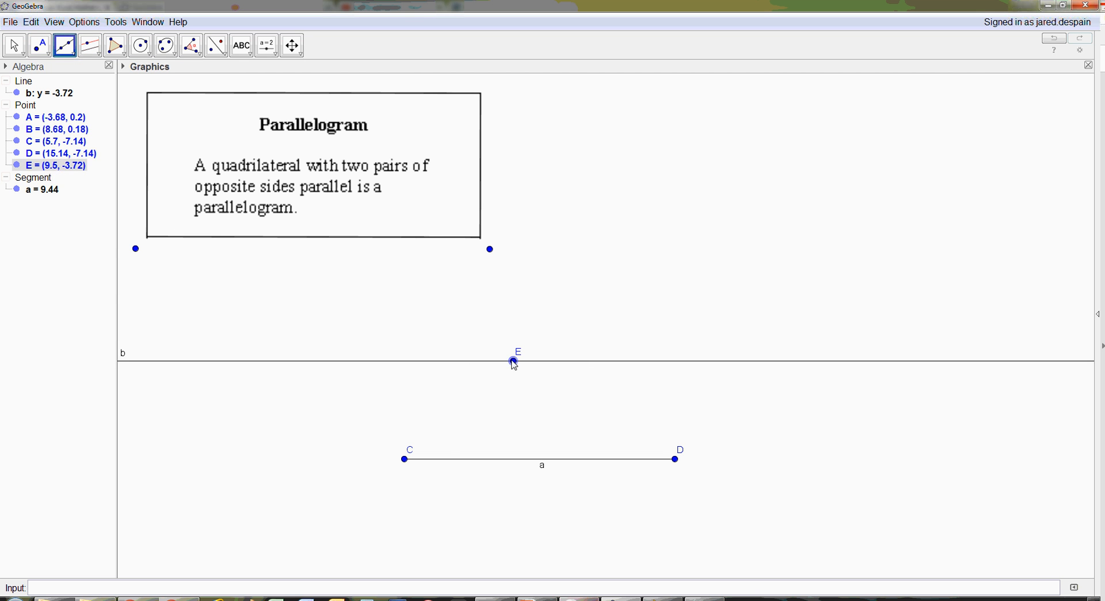
left_click(404, 459)
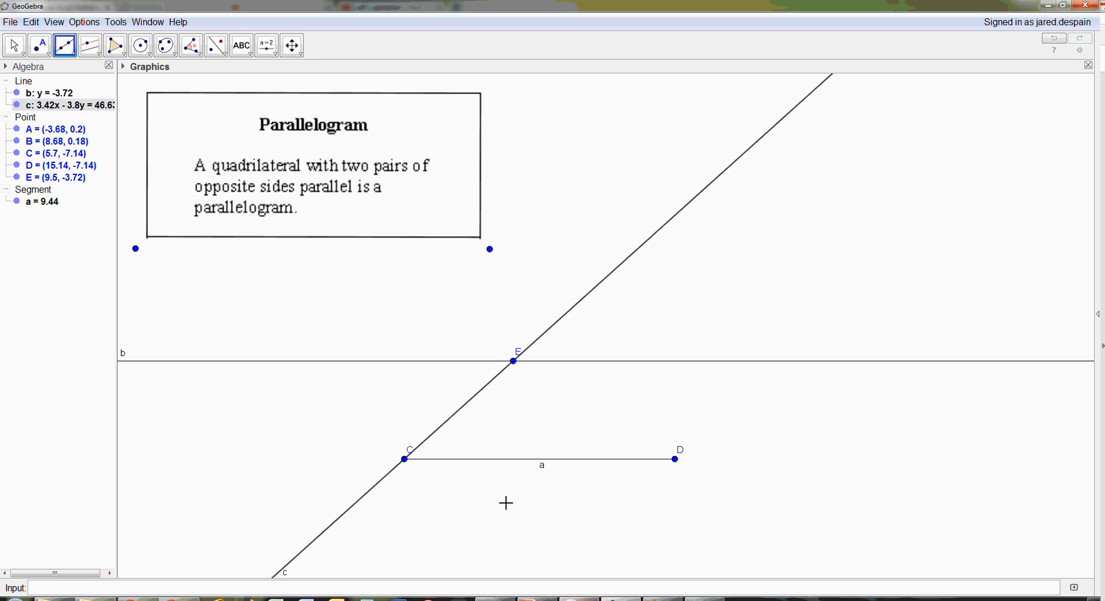
Construct a line through D parallel to line CE, and move point E to about (8.4, -4.02)
left_click(91, 45)
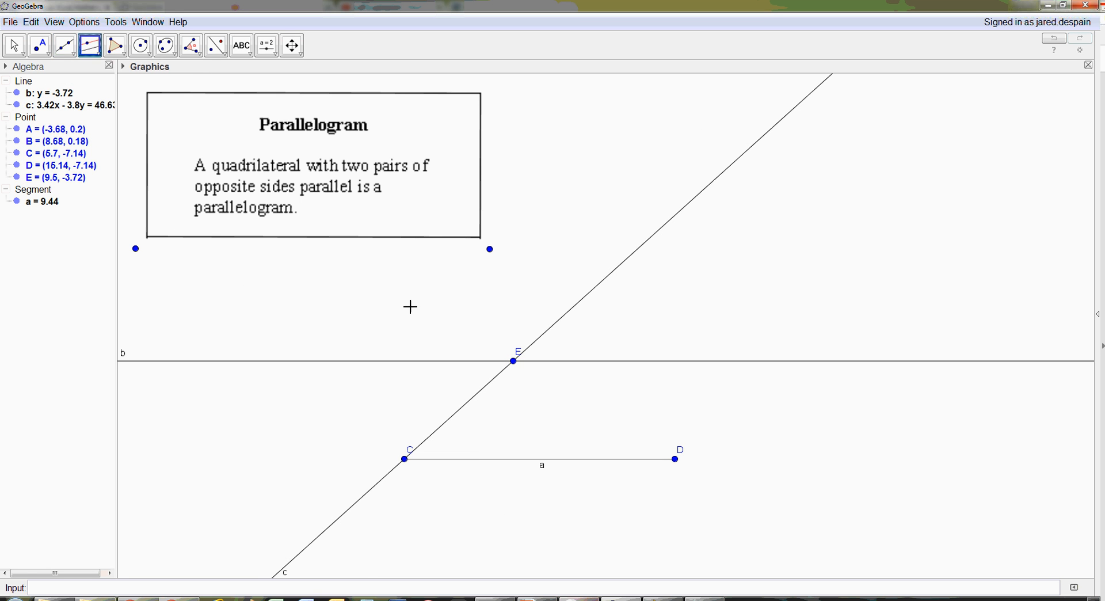
left_click(461, 406)
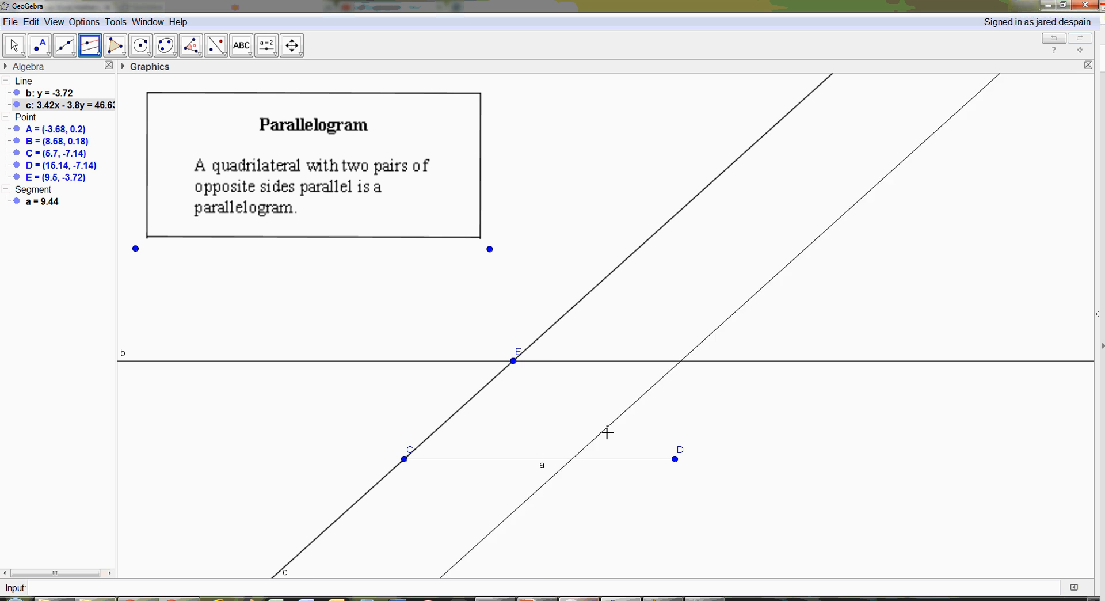
left_click(675, 458)
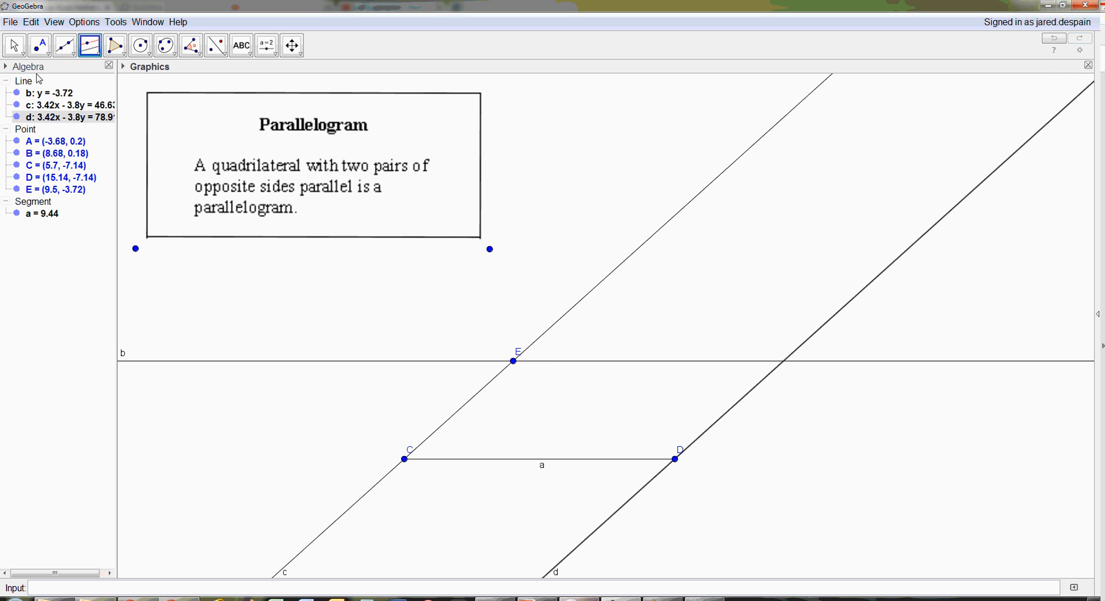
key("Escape")
left_click_drag(513, 361, 479, 379)
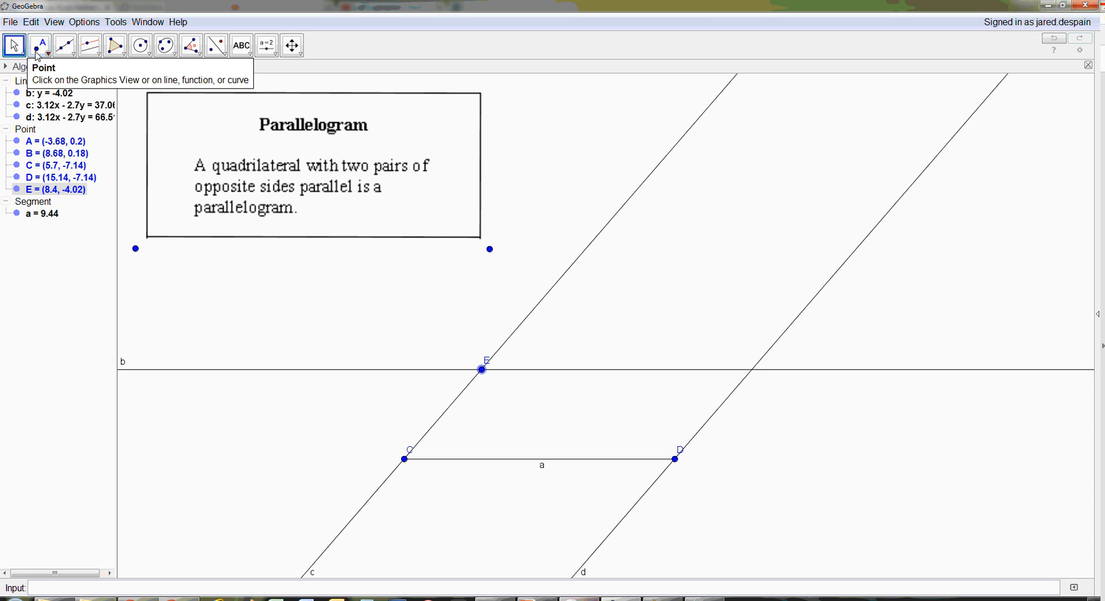
Mark the intersection of the line through D with the horizontal line through E
left_click(51, 60)
left_click(61, 142)
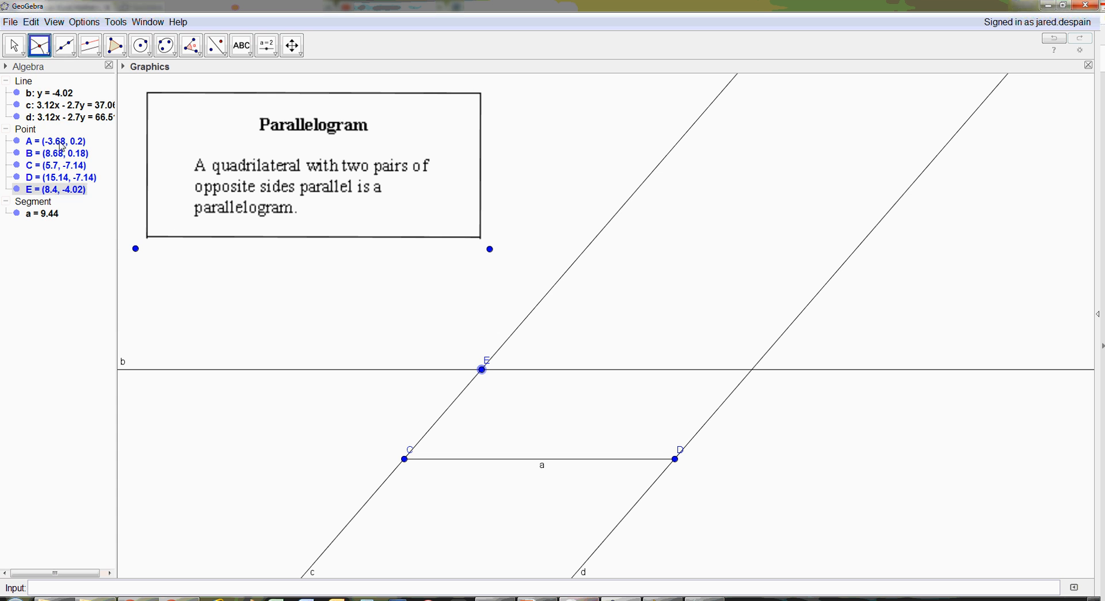
left_click(752, 369)
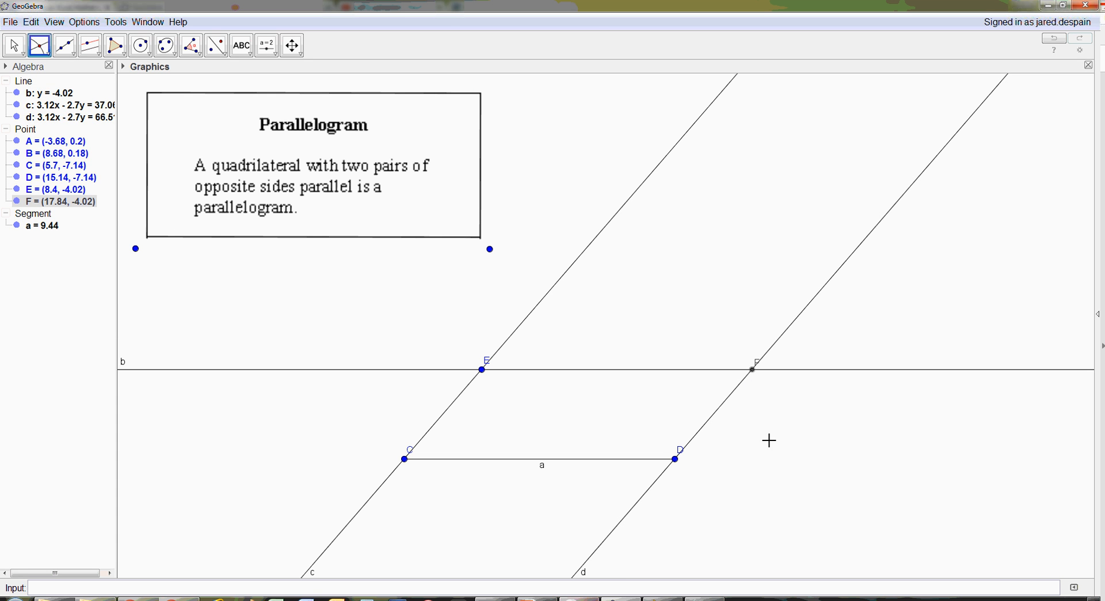
Format intersection point F with the same blue color as the other points and point size 5
right_click(753, 370)
left_click(799, 488)
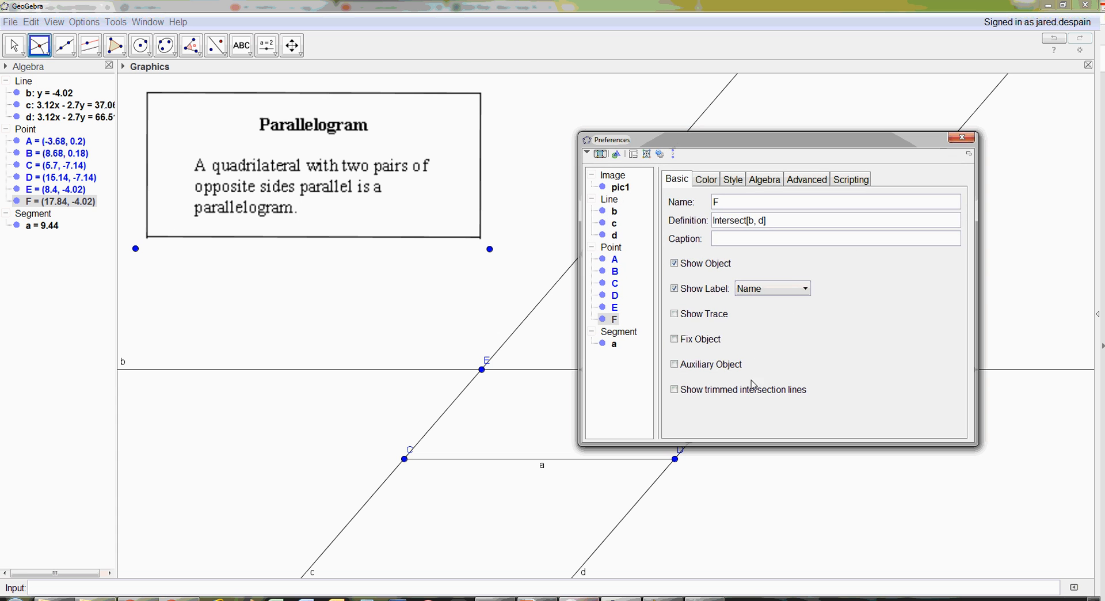
left_click(706, 184)
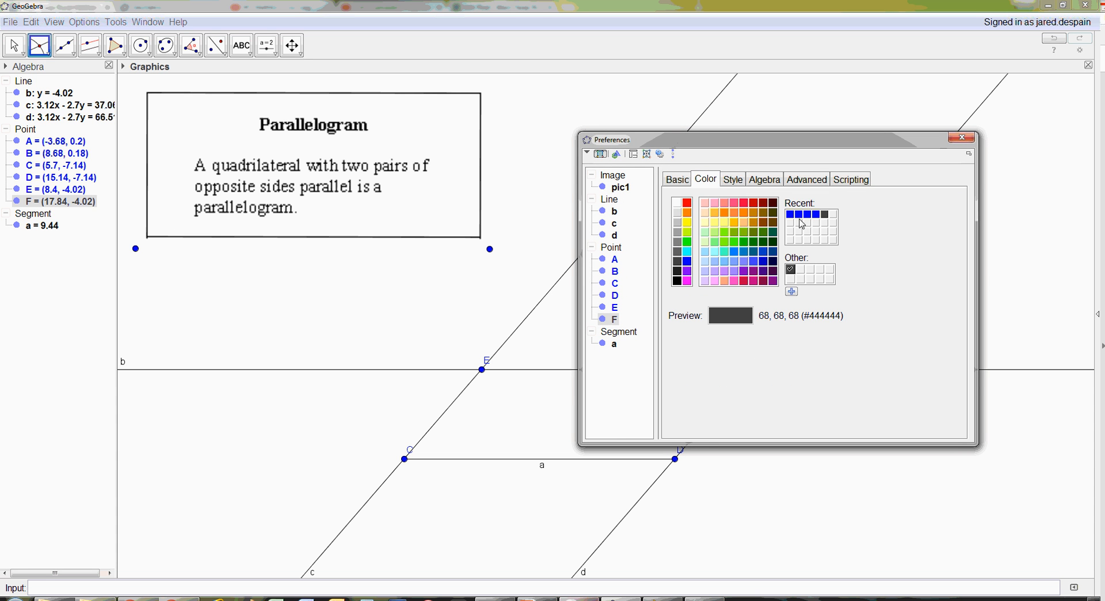
left_click(797, 215)
left_click(733, 179)
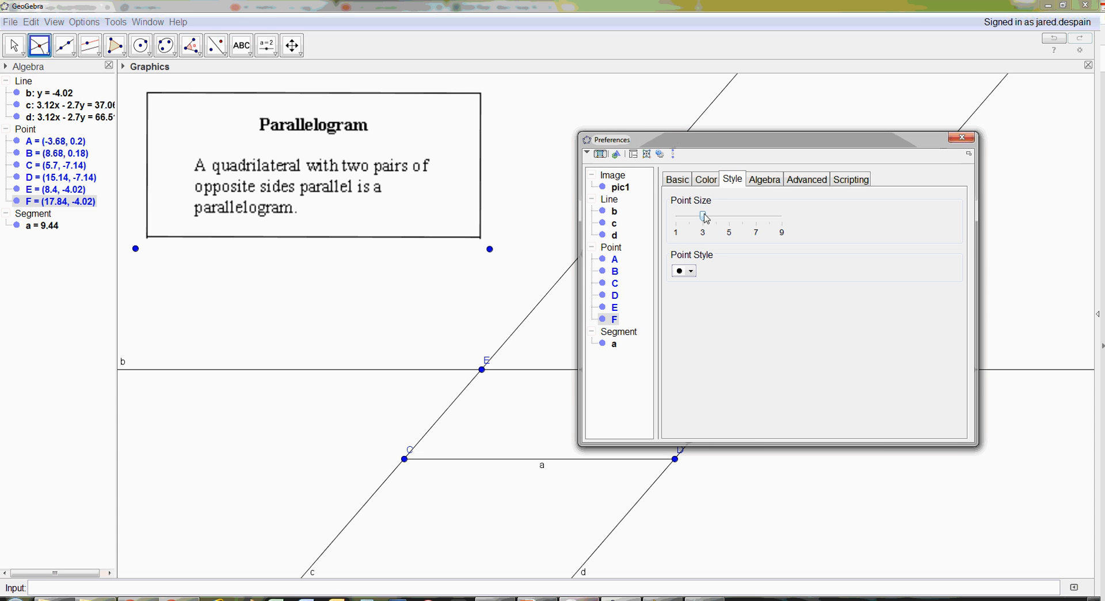
left_click_drag(704, 217, 729, 217)
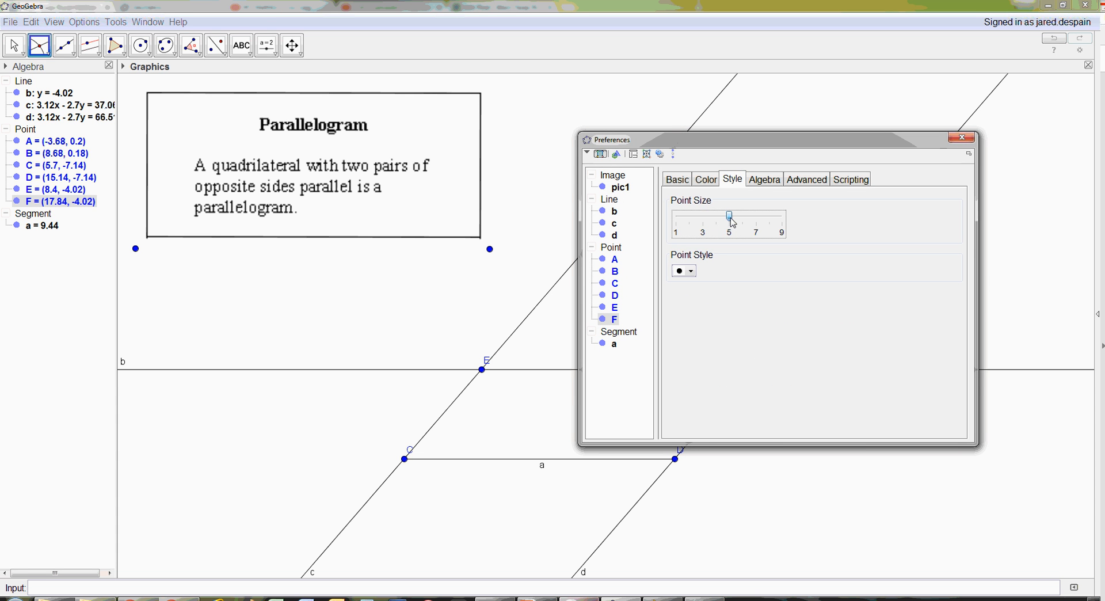
left_click(962, 138)
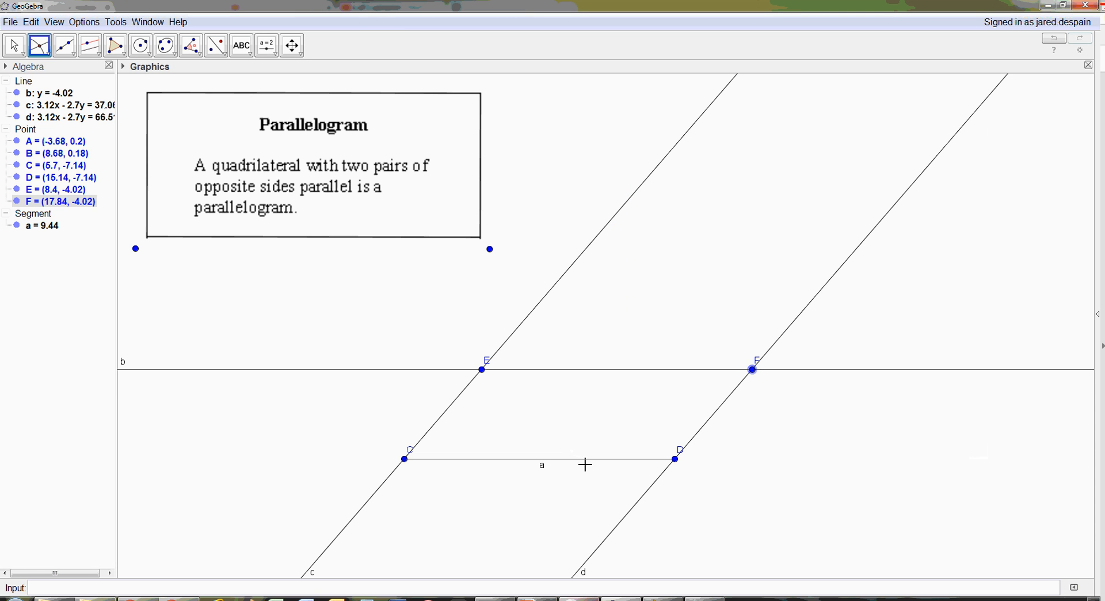
Create a closed polygon with vertices E, C, D and F
left_click(116, 46)
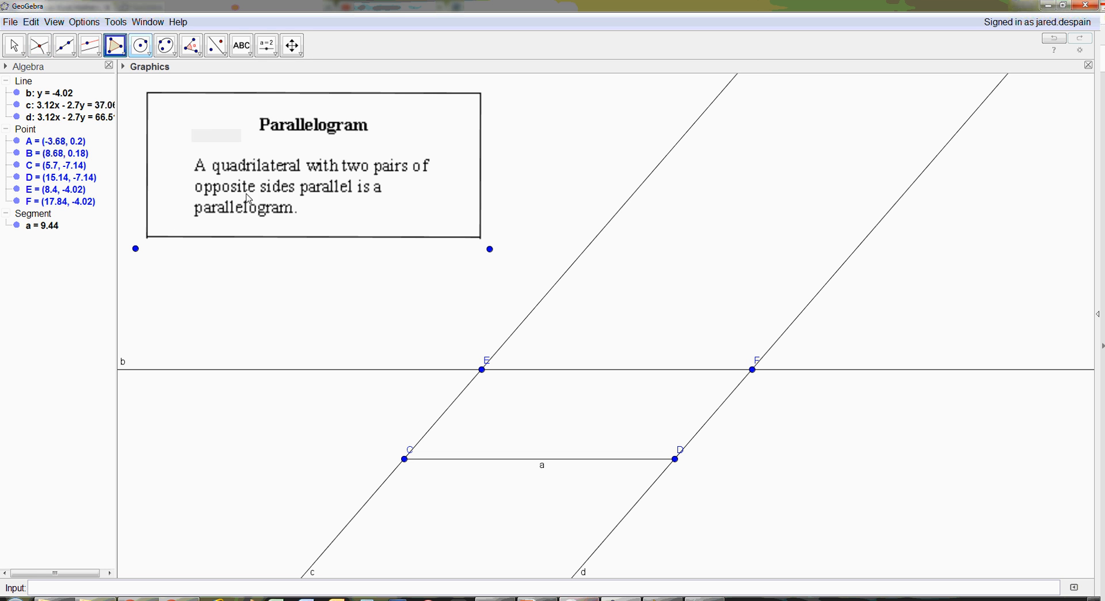
left_click(482, 370)
left_click(404, 459)
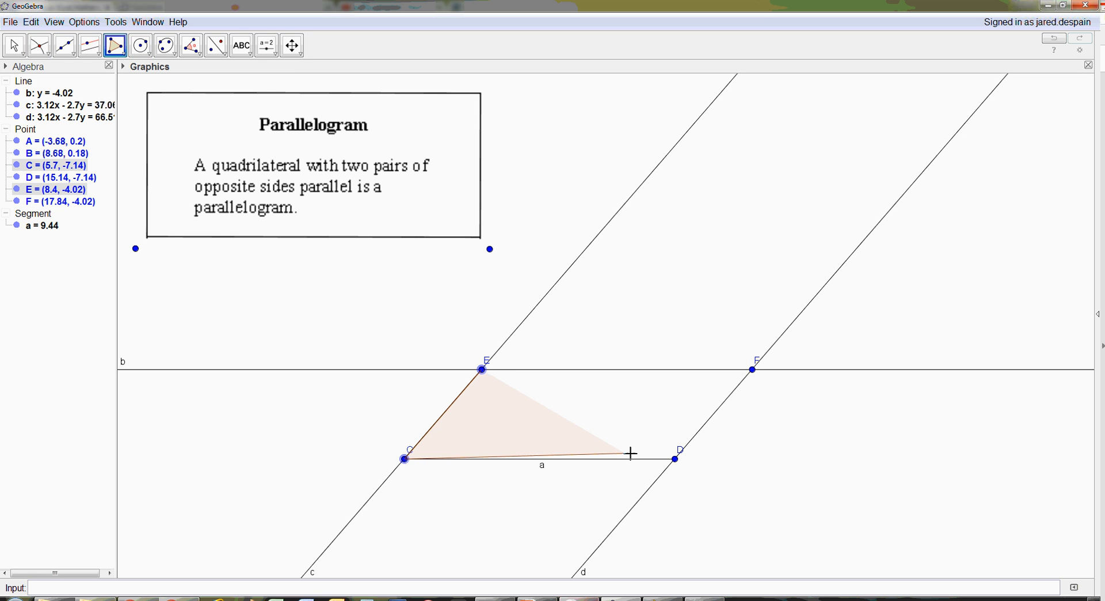
left_click(675, 458)
left_click(752, 370)
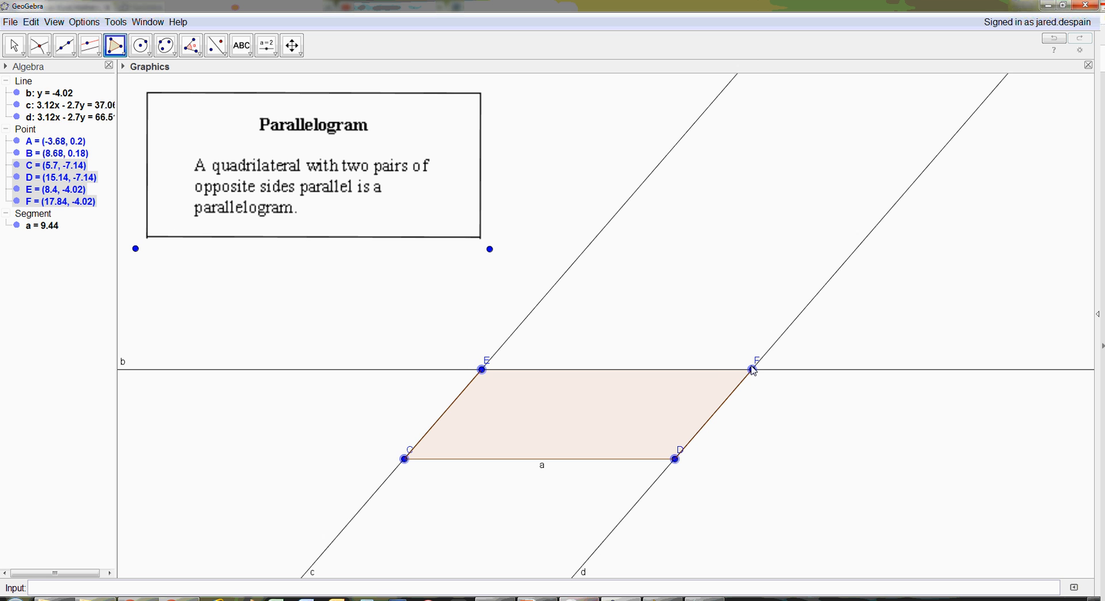
left_click(484, 372)
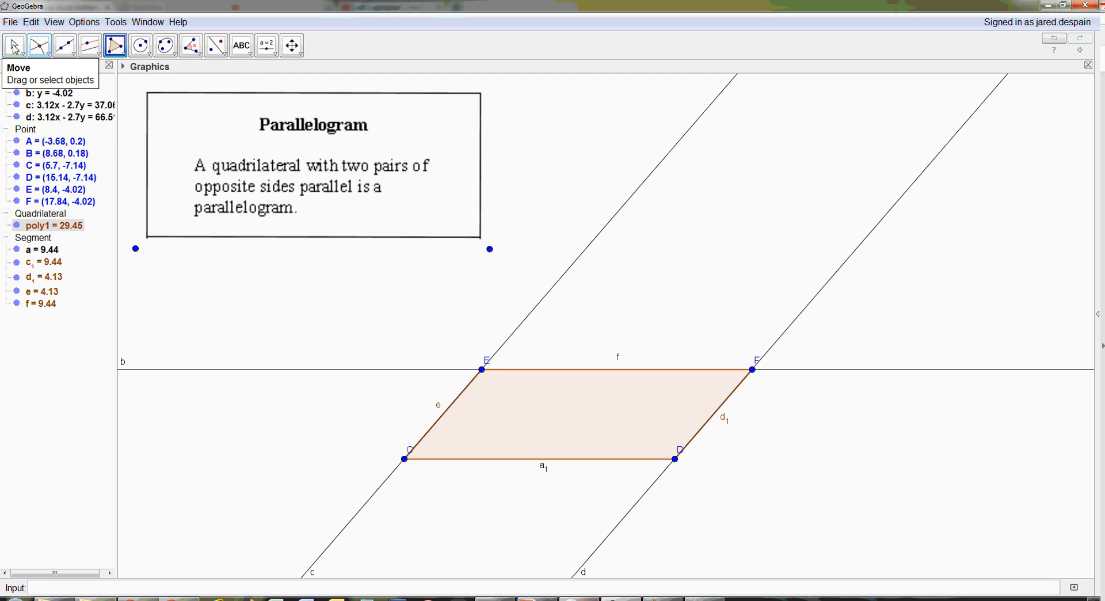
Hide the three construction lines: the line through C and E, the horizontal line through E, and the line through D and F
left_click(14, 45)
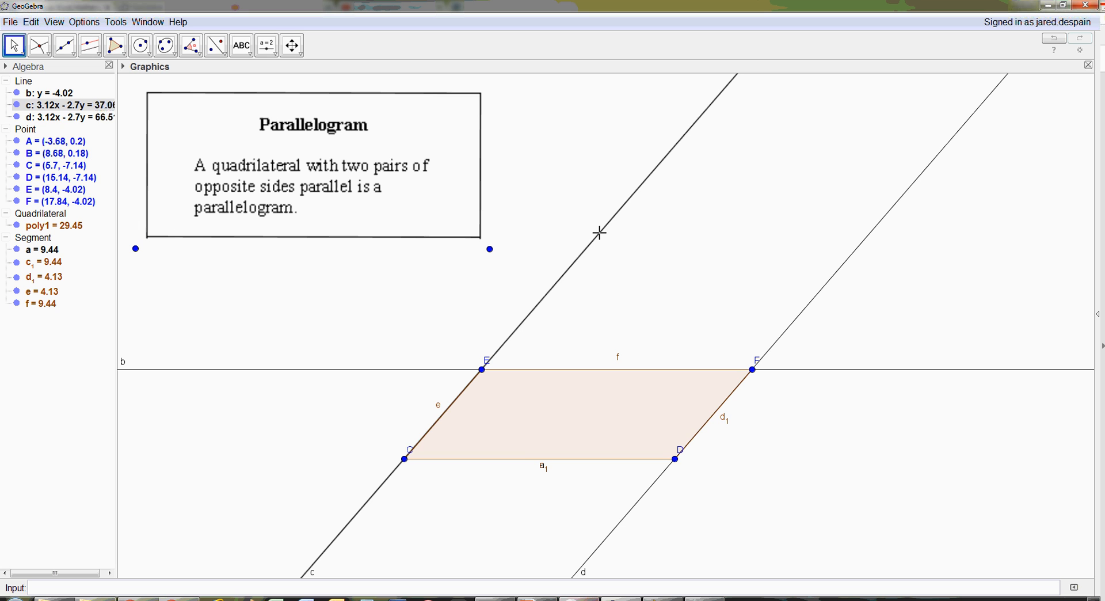
key("ctrl+g")
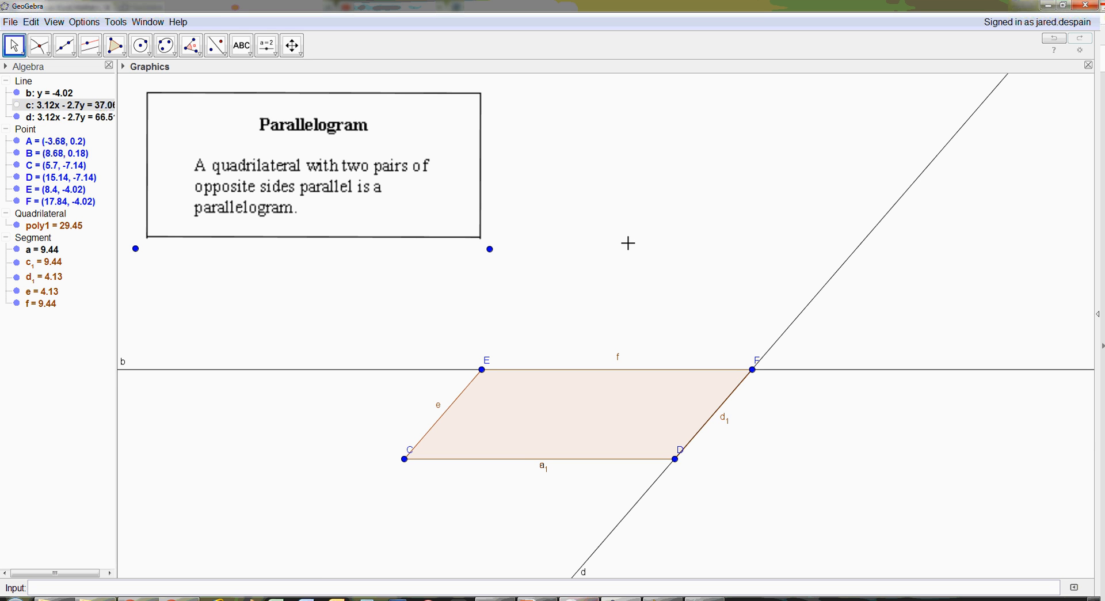
left_click(382, 369)
key("ctrl+g")
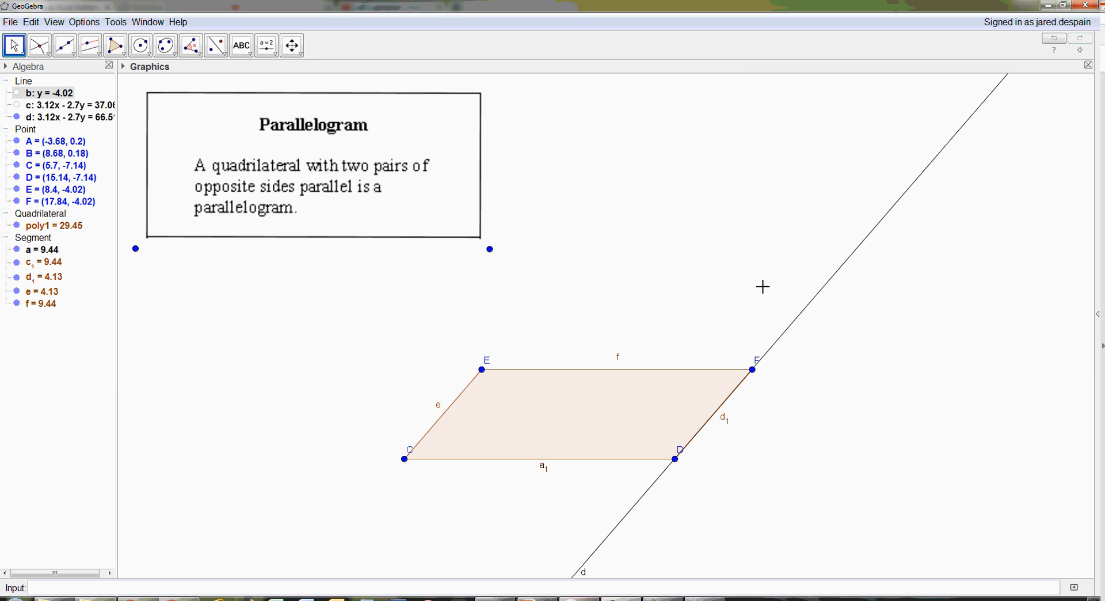
left_click(801, 305)
key("ctrl+g")
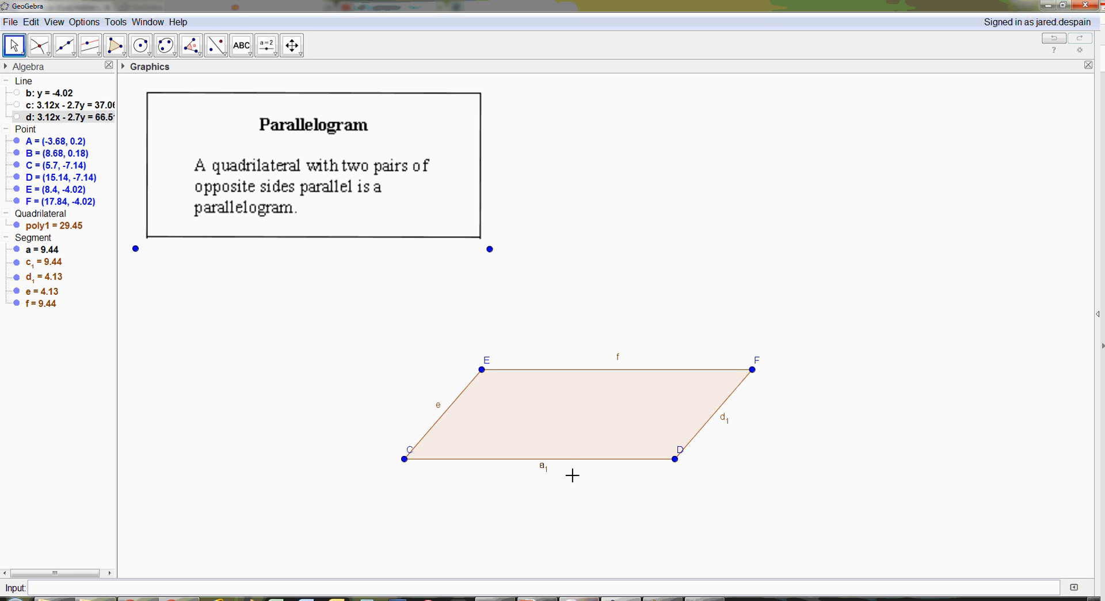
Move the parallelogram so C is at about (4.9, -5.14), and hide the original segment a between C and D
left_click_drag(602, 427, 569, 409)
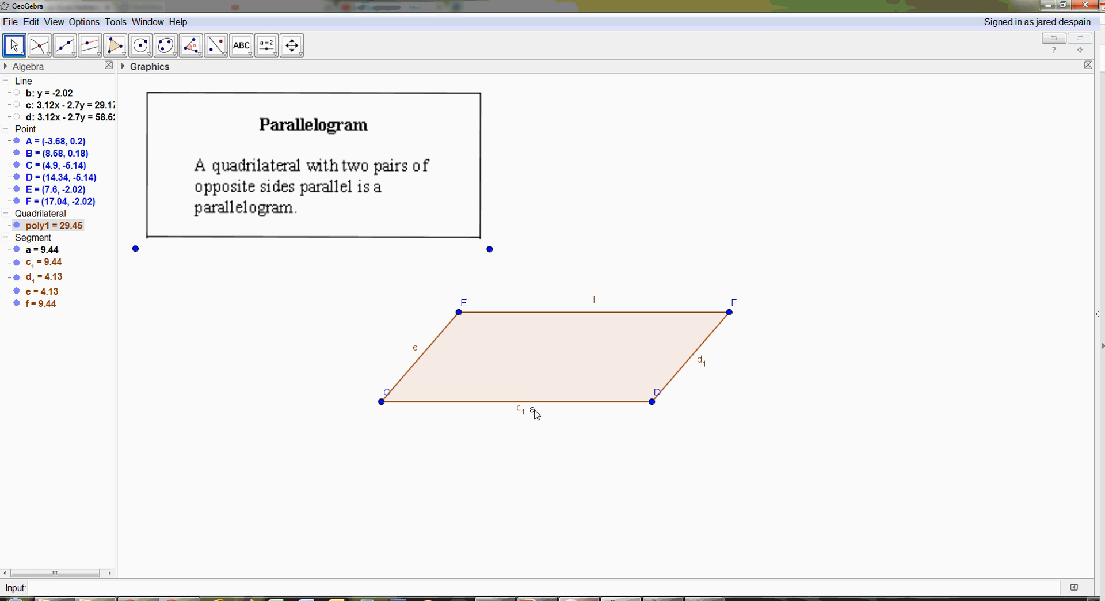
right_click(40, 253)
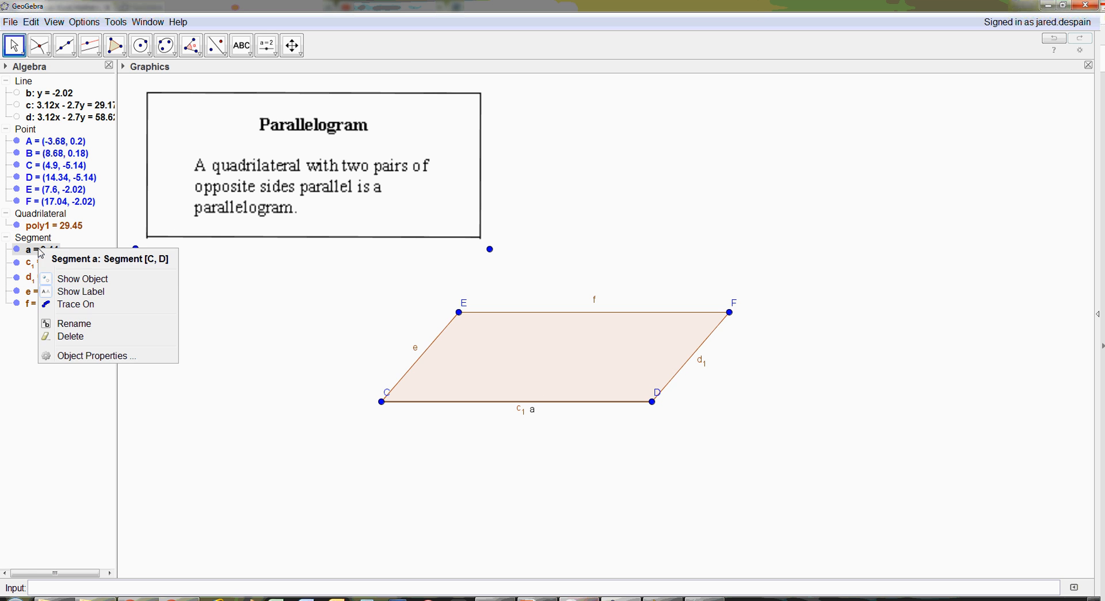
left_click(65, 280)
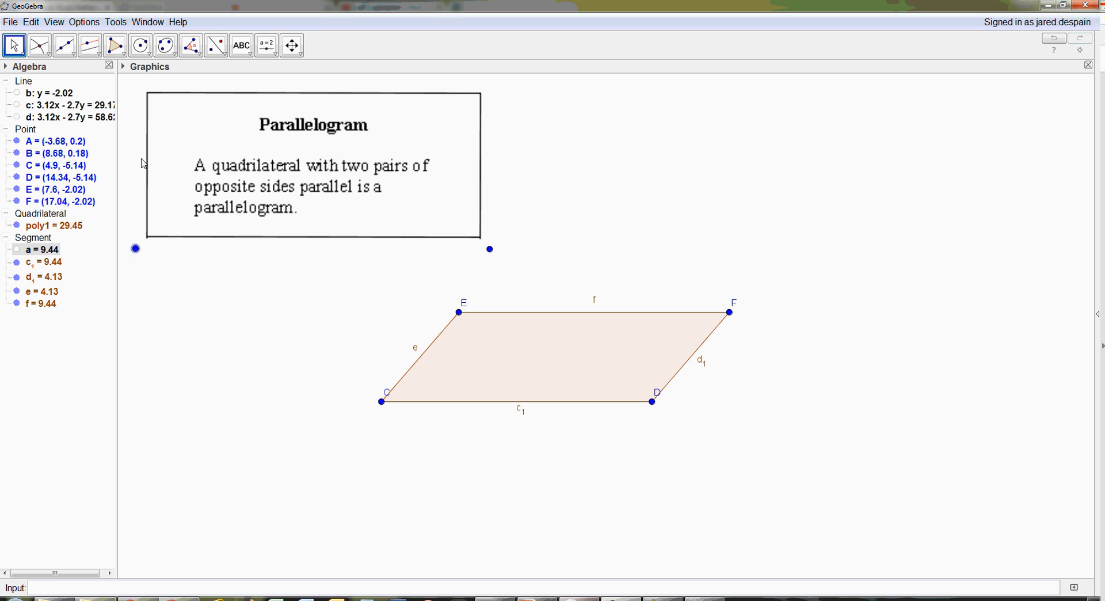
Reshape the parallelogram into a near rectangle with C at about (5.78, -6.28), D at about (15.64, -6.32) and E at about (5.8, -2.18)
mouse_move(458, 312)
left_mouse_down()
mouse_move(312, 332)
mouse_move(444, 309)
left_mouse_up()
left_click_drag(508, 348, 539, 338)
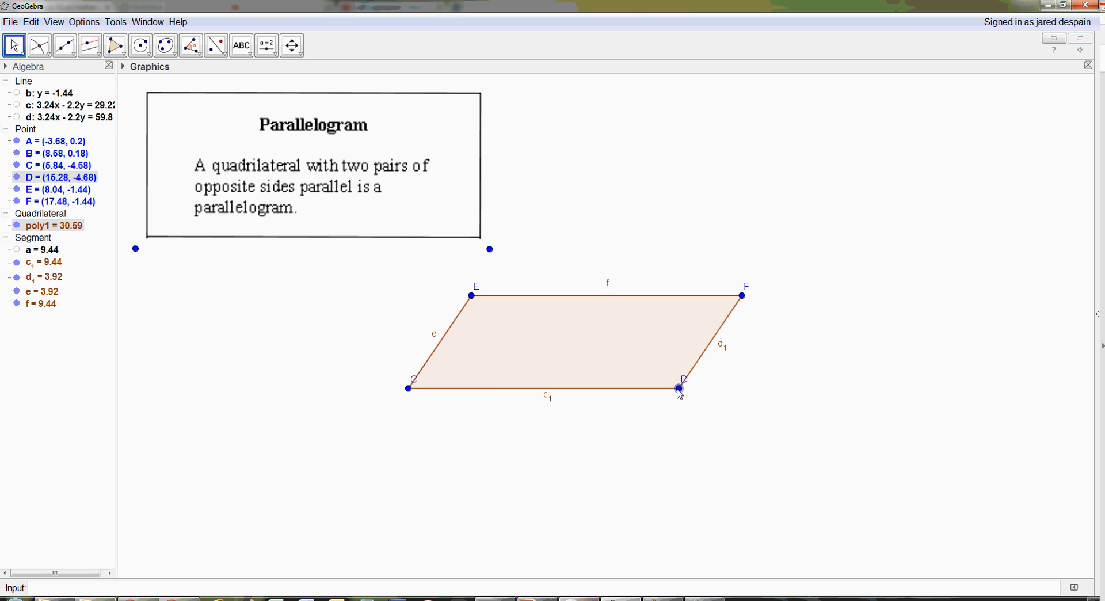
mouse_move(681, 387)
left_mouse_down()
mouse_move(643, 480)
mouse_move(702, 406)
mouse_move(673, 389)
left_mouse_up()
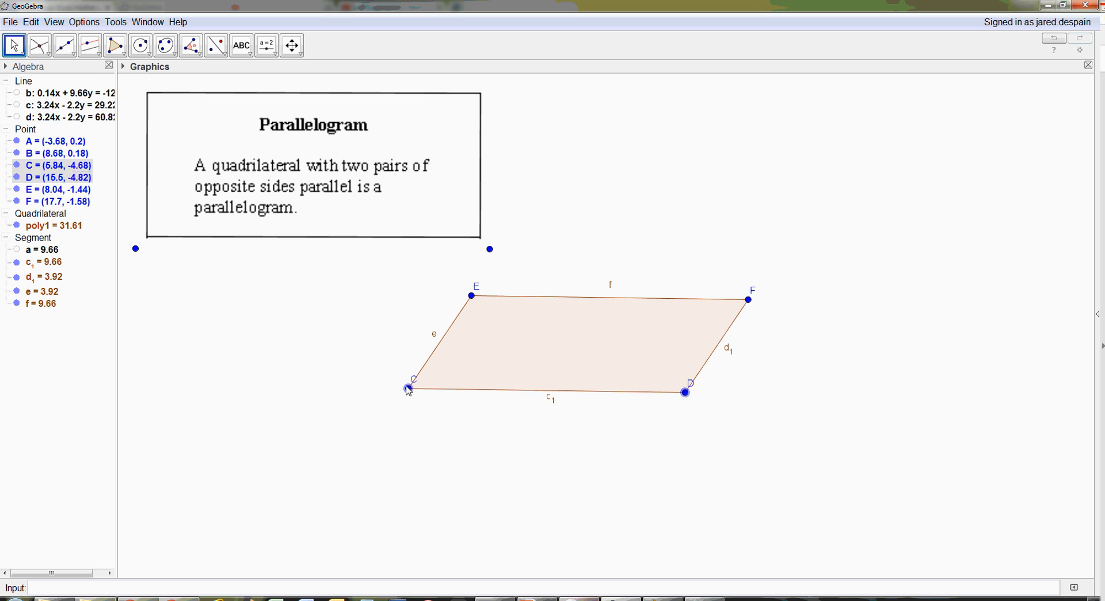
left_click_drag(409, 388, 407, 434)
left_click_drag(470, 305, 409, 325)
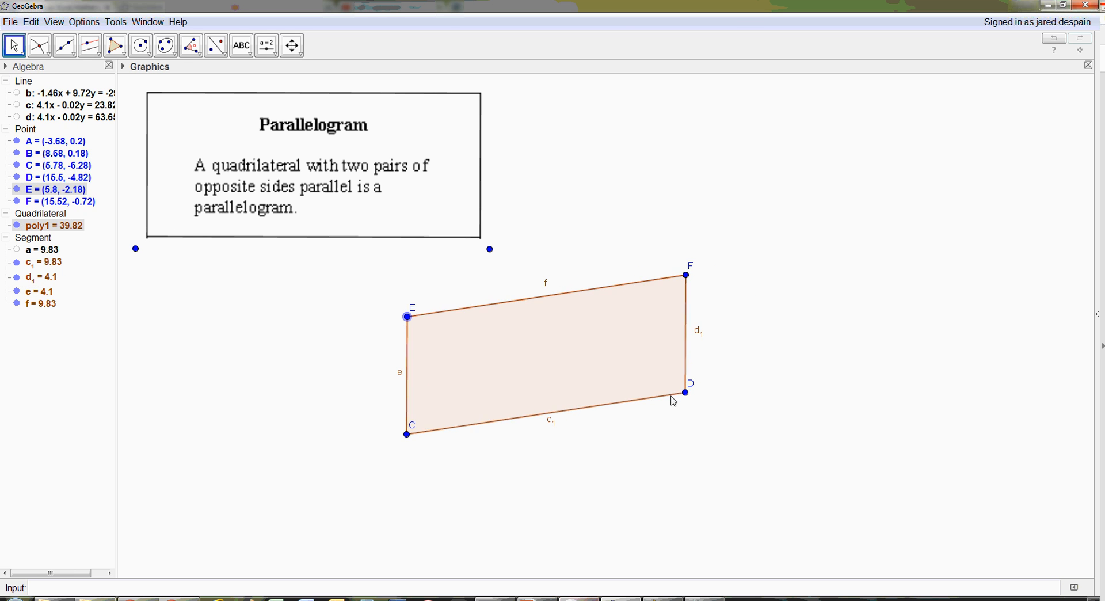
left_click_drag(687, 398, 690, 439)
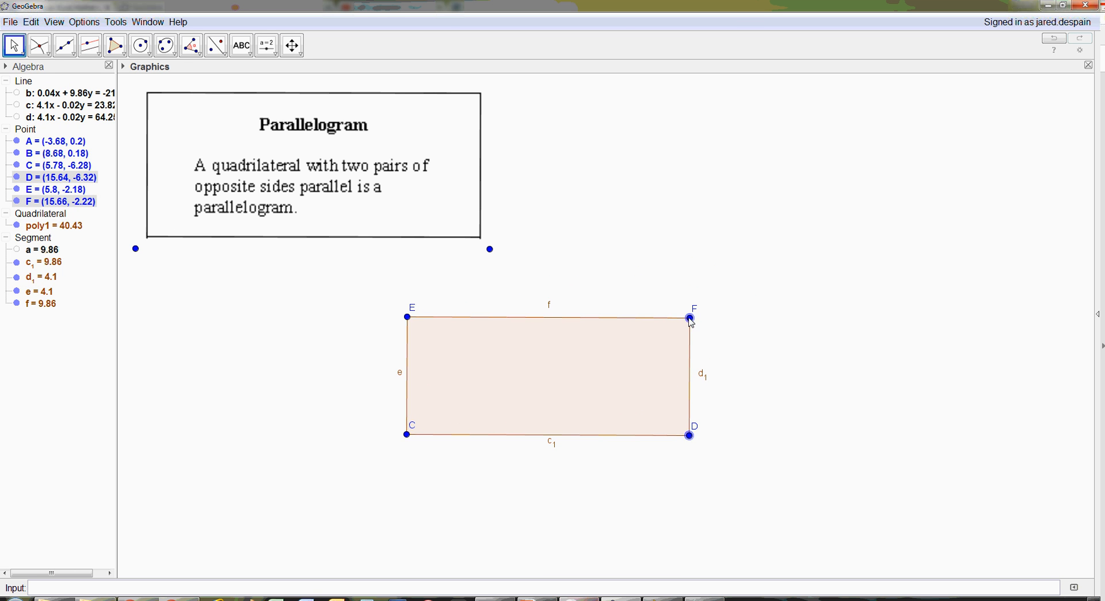
left_click(692, 320)
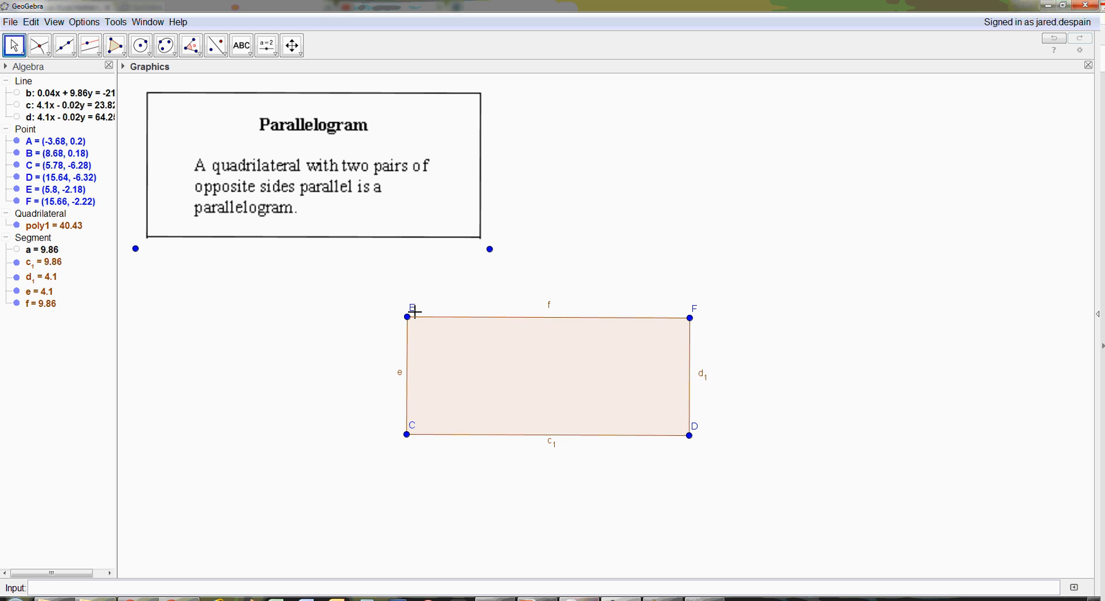
Slant the figure by moving E to about (8.56, -2.76), and move E back above C to about (5.8, -2.66)
left_click_drag(408, 318, 489, 342)
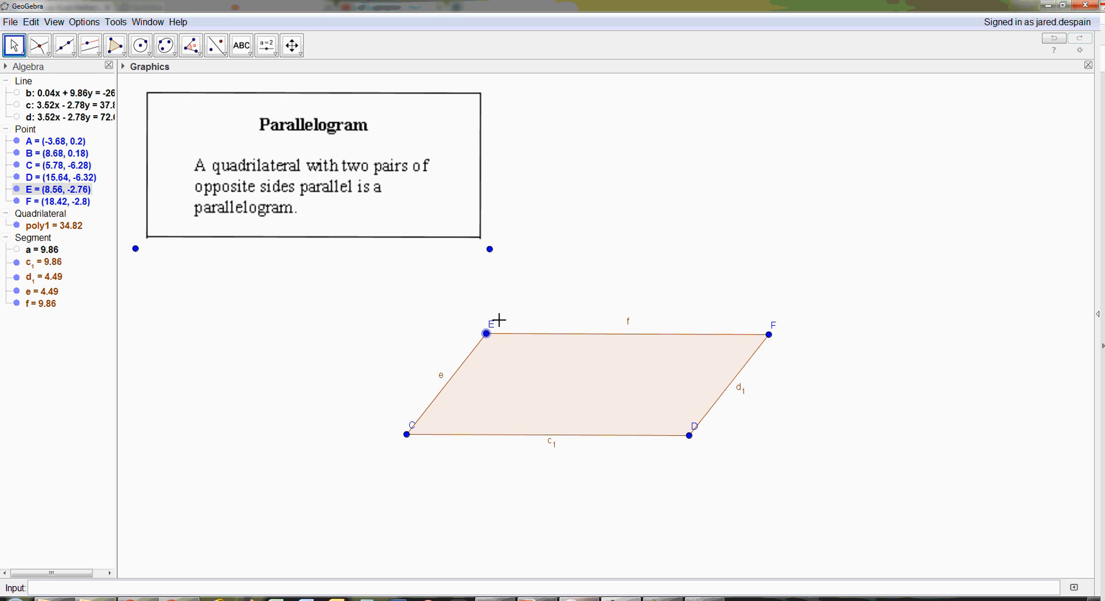
left_click_drag(488, 336, 409, 337)
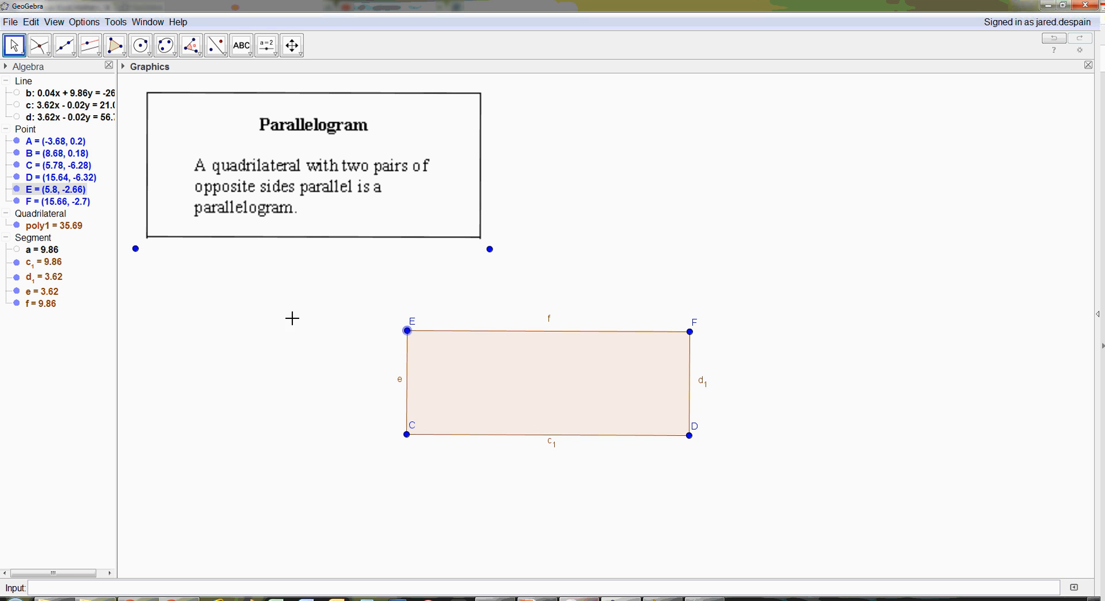
Insert the Properties of a Parallelogram image from the clipboard and place it beside the definition, with its lower corners at about (12.54, -0.64) and (29.58, -0.64)
left_click(821, 351)
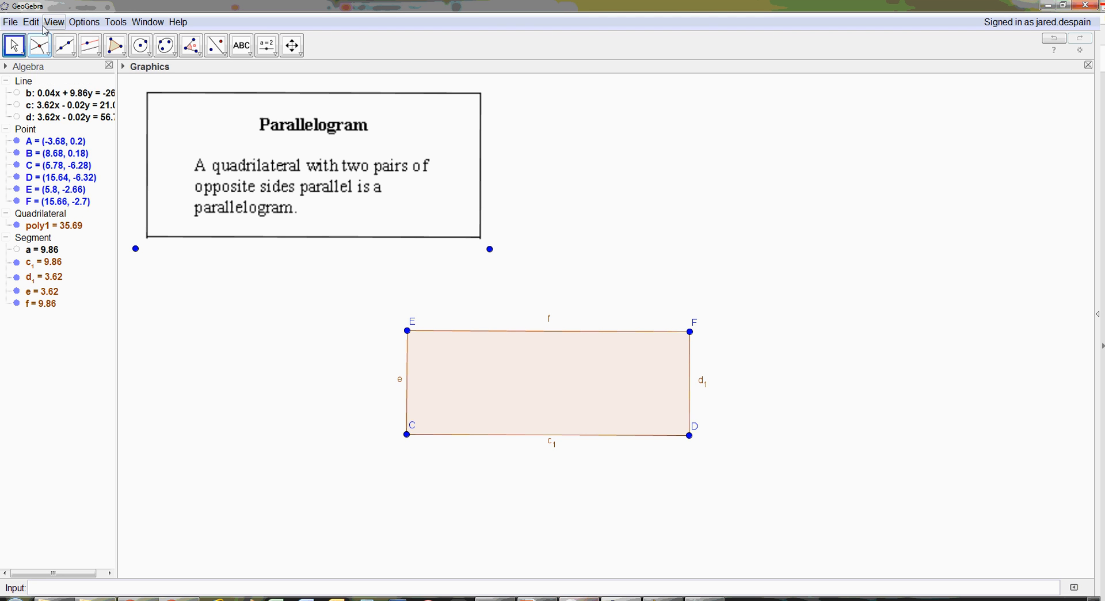
left_click(31, 23)
mouse_move(102, 118)
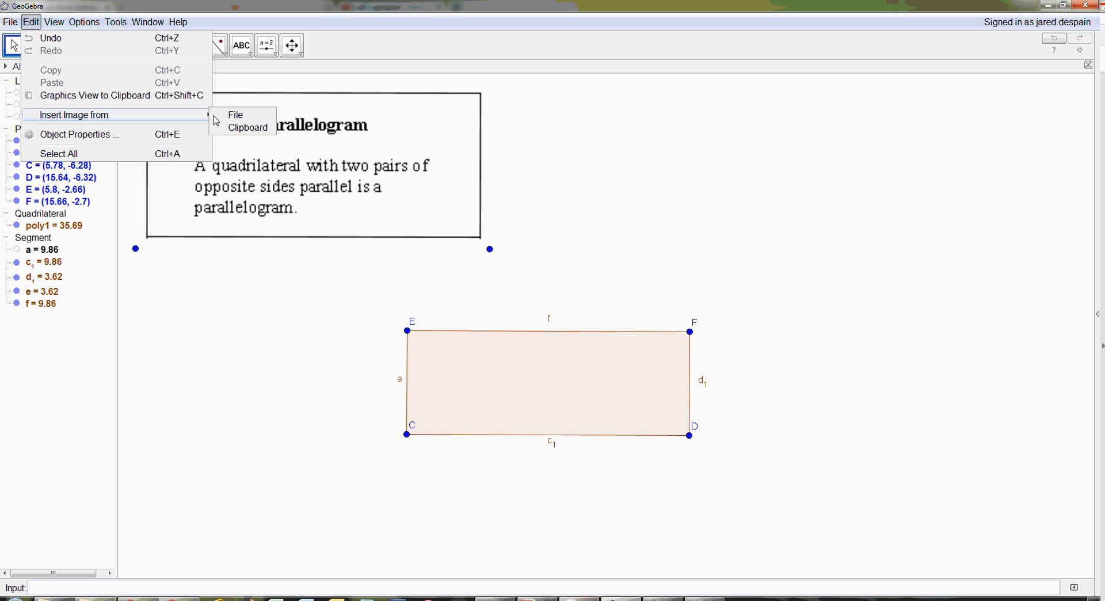
left_click(232, 127)
left_click_drag(538, 307, 776, 128)
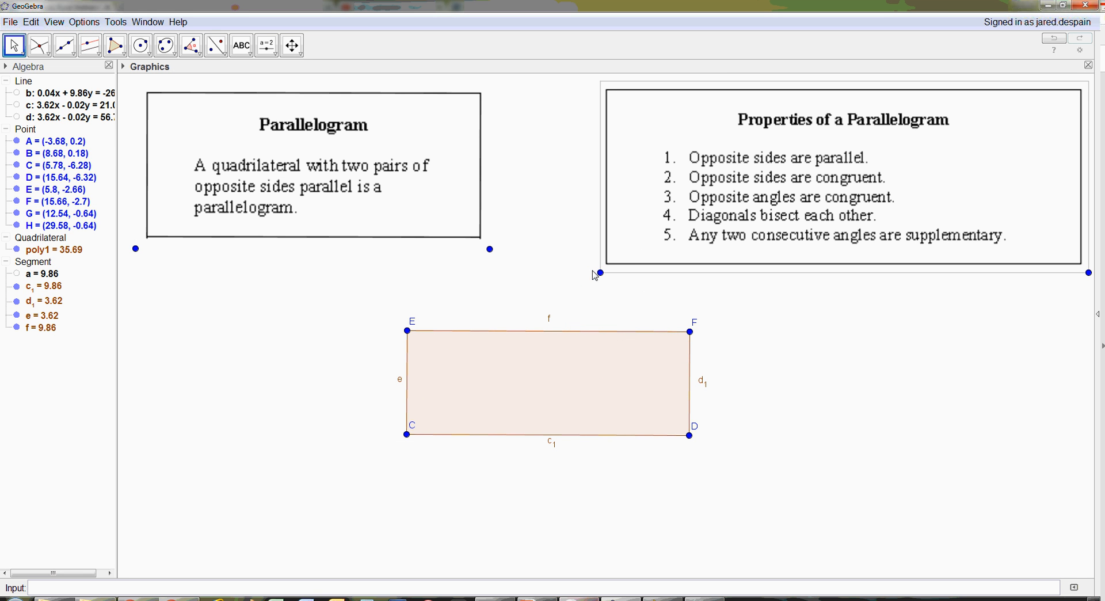
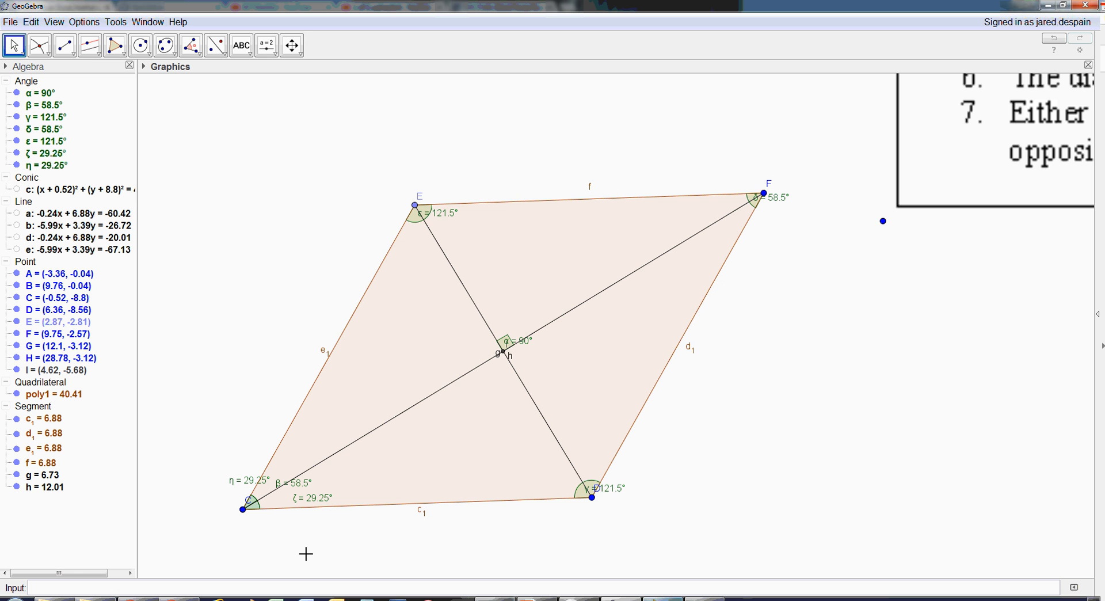
Enlarge the rhombus by moving its vertices so C is at about (0.07, -10.45), D at about (11.49, -12.59) and E at about (3.49, 0.65)
scroll(261, 301, "down", 5)
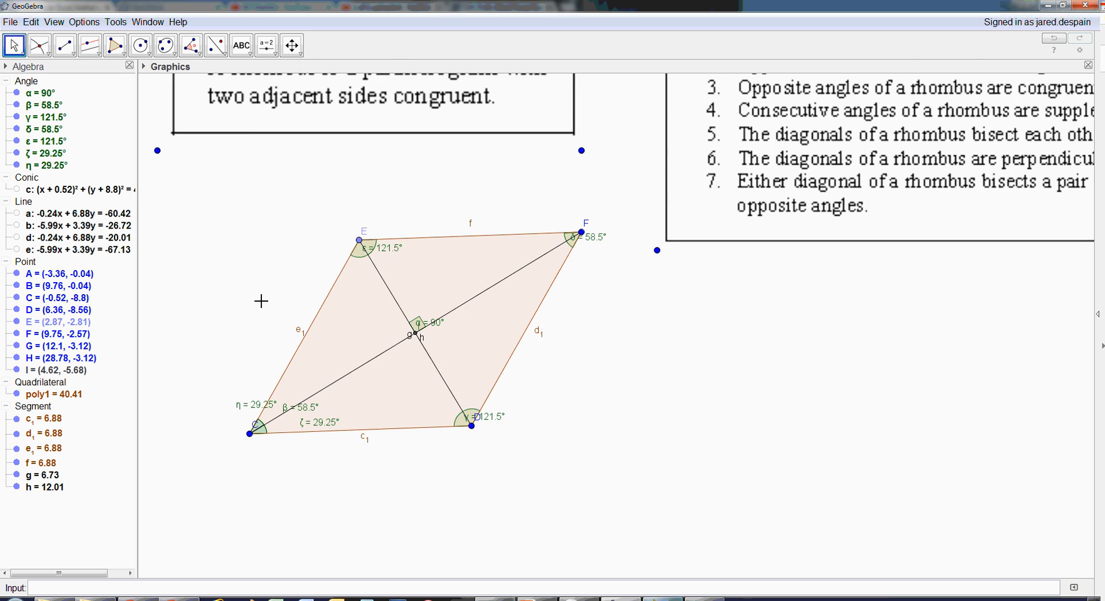
scroll(261, 301, "down", 4)
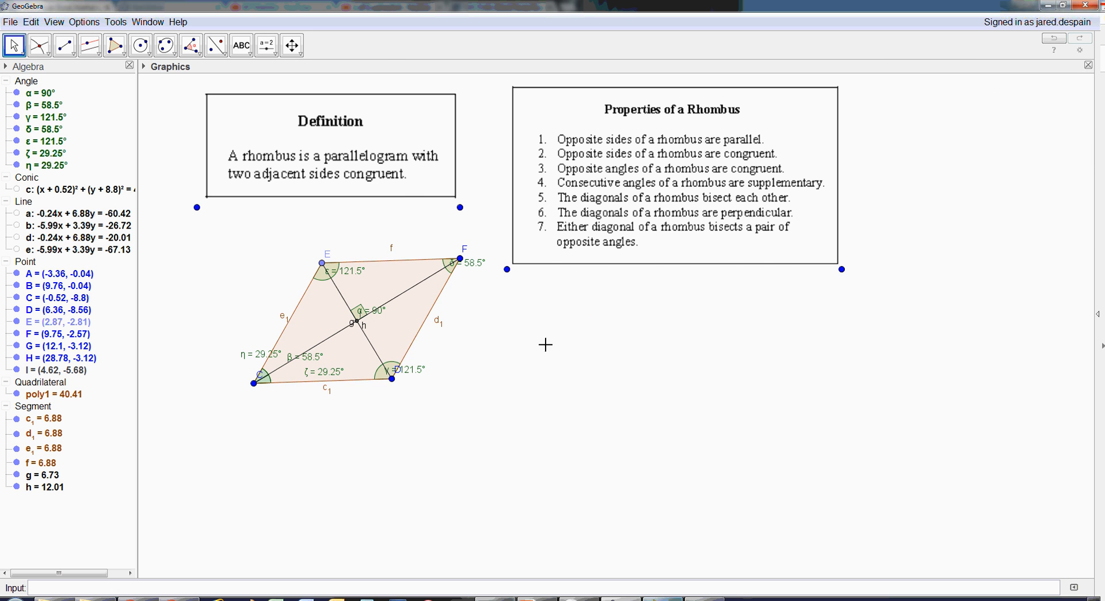
left_click_drag(543, 343, 604, 382)
scroll(557, 399, "up", 2)
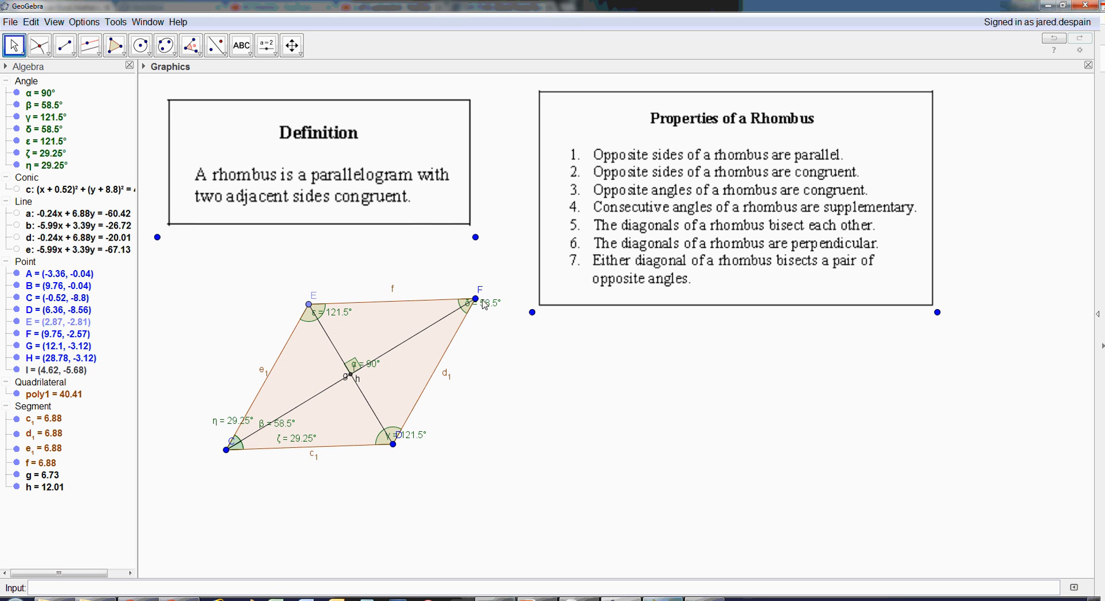
left_click_drag(309, 304, 276, 290)
left_click_drag(400, 446, 508, 506)
left_click(408, 332)
left_click_drag(407, 328, 421, 320)
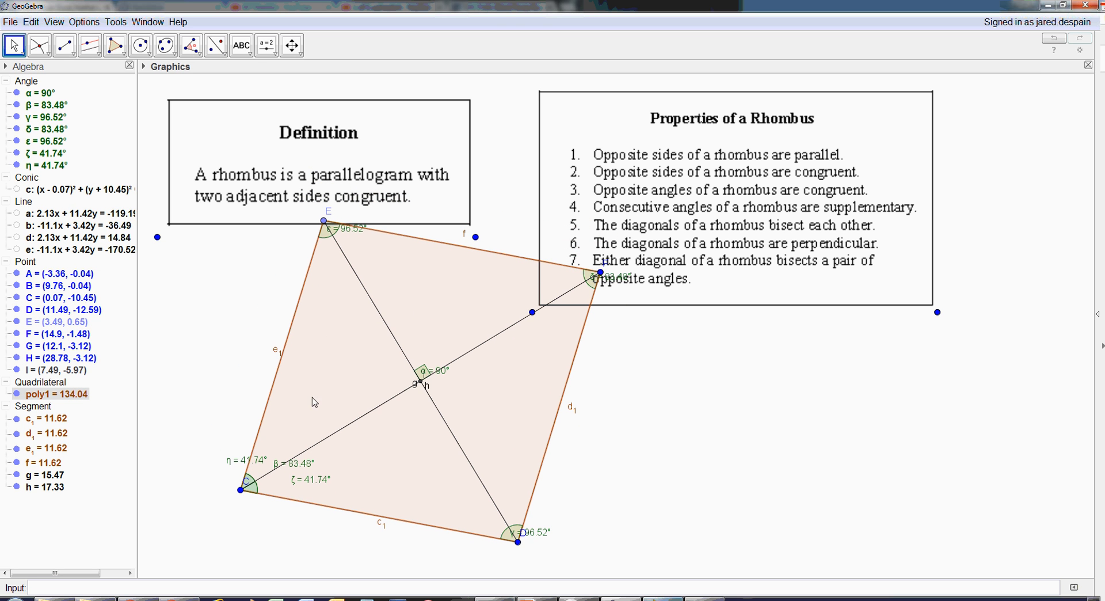
Spread out the angle labels at vertex C and move the rhombus properties image clear of the figure, with corner G at about (17.53, -3.14)
left_click_drag(257, 464, 289, 474)
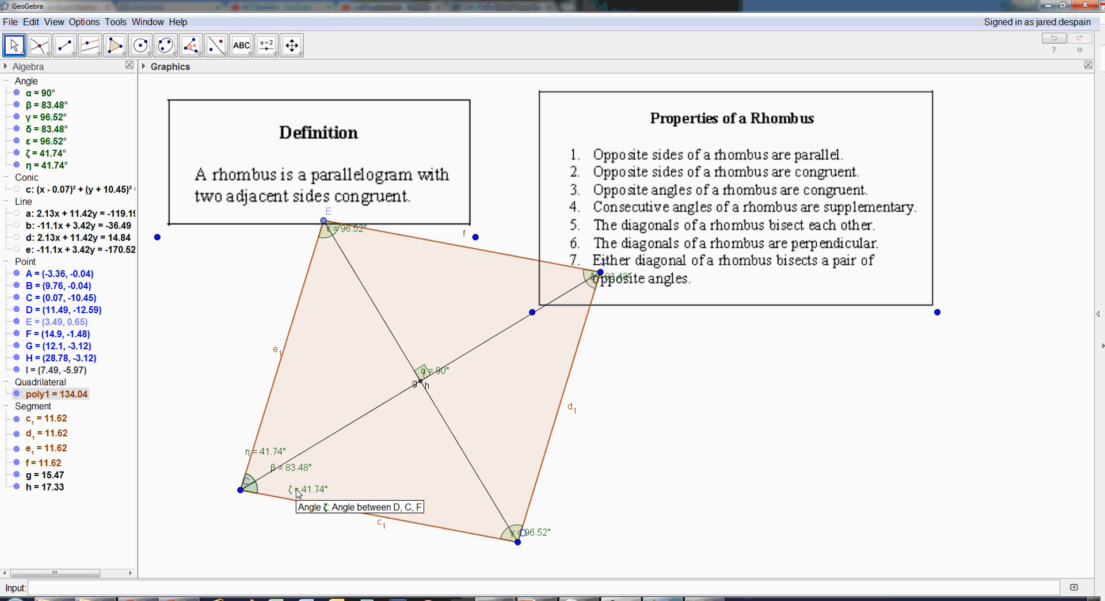
left_click_drag(700, 217, 815, 224)
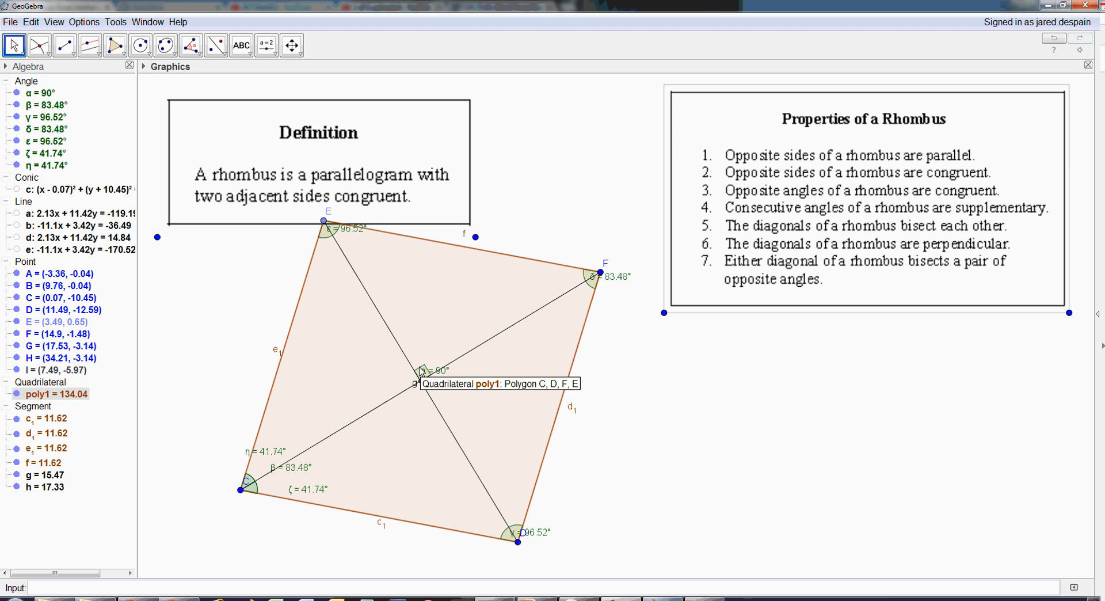
Test the rhombus by flattening it with E at about (10.46, -5.26), and raise E to about (7.2, -1.28)
left_click_drag(324, 220, 490, 373)
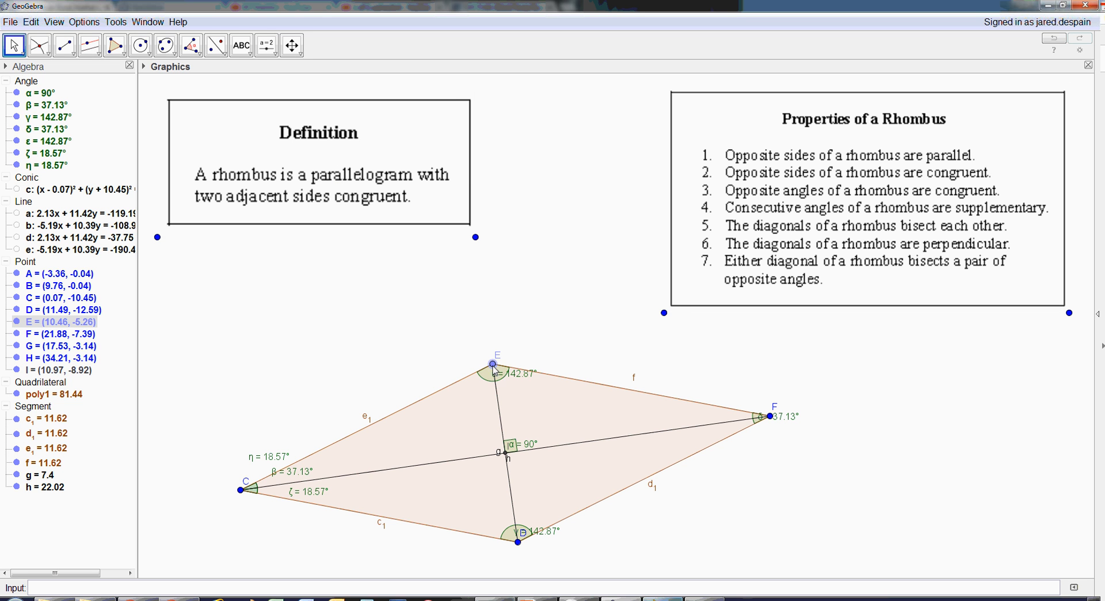
left_click_drag(493, 369, 377, 281)
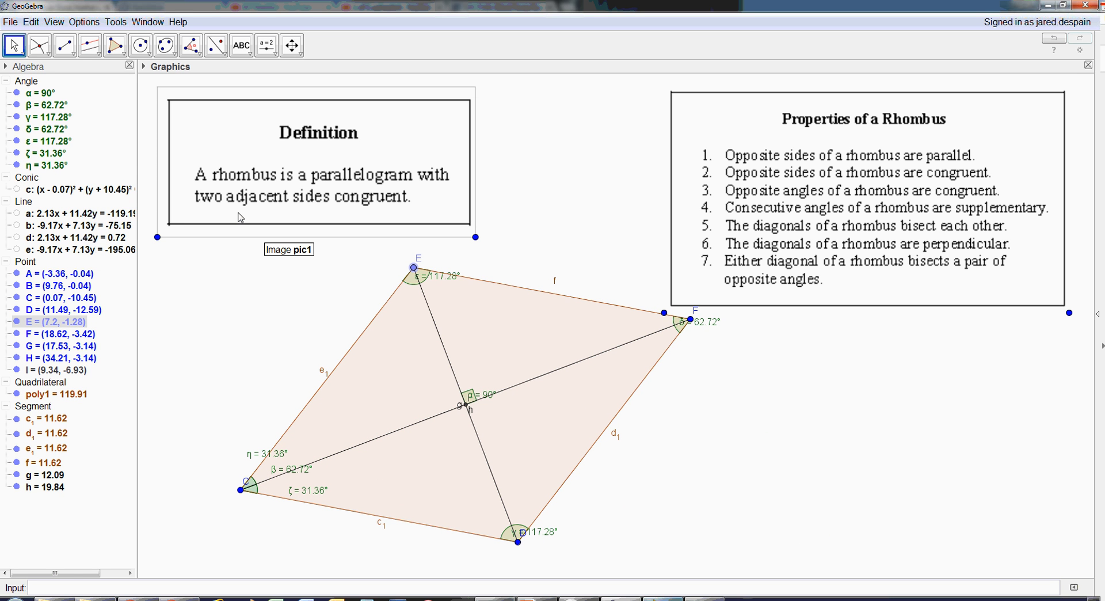
Save the construction as a new file named Rhombus in the Geogebra folder
left_click(10, 22)
left_click(67, 119)
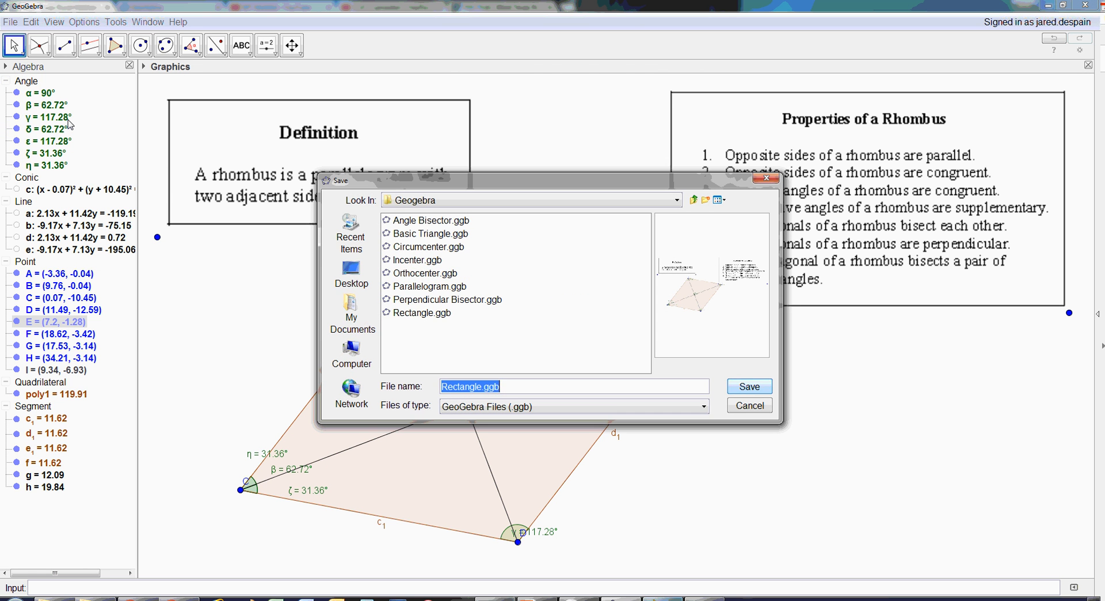
type("Rhom")
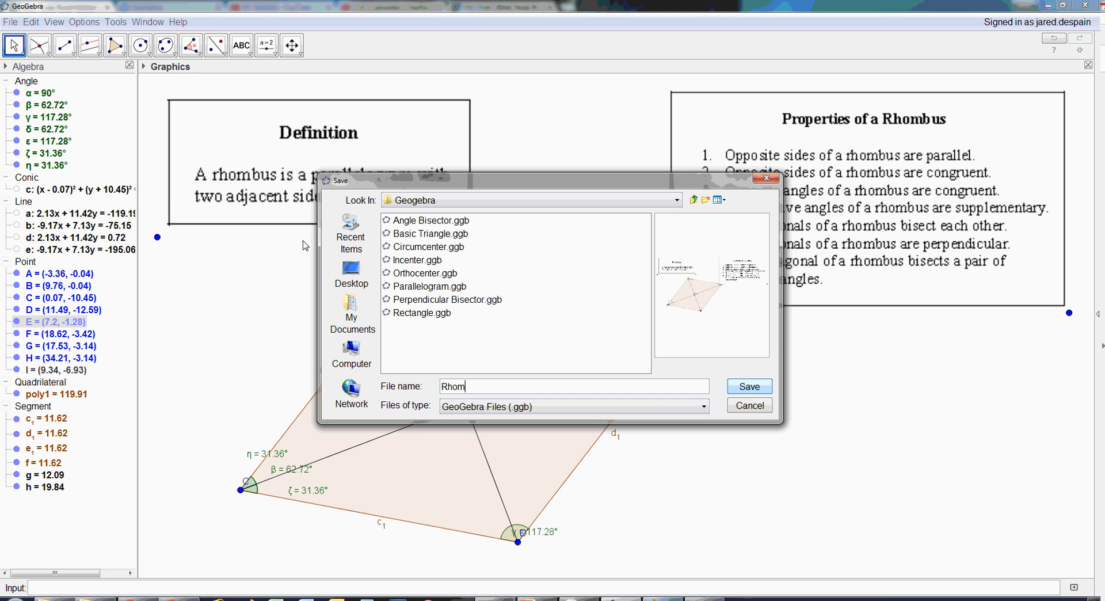
type("bus")
left_click(745, 387)
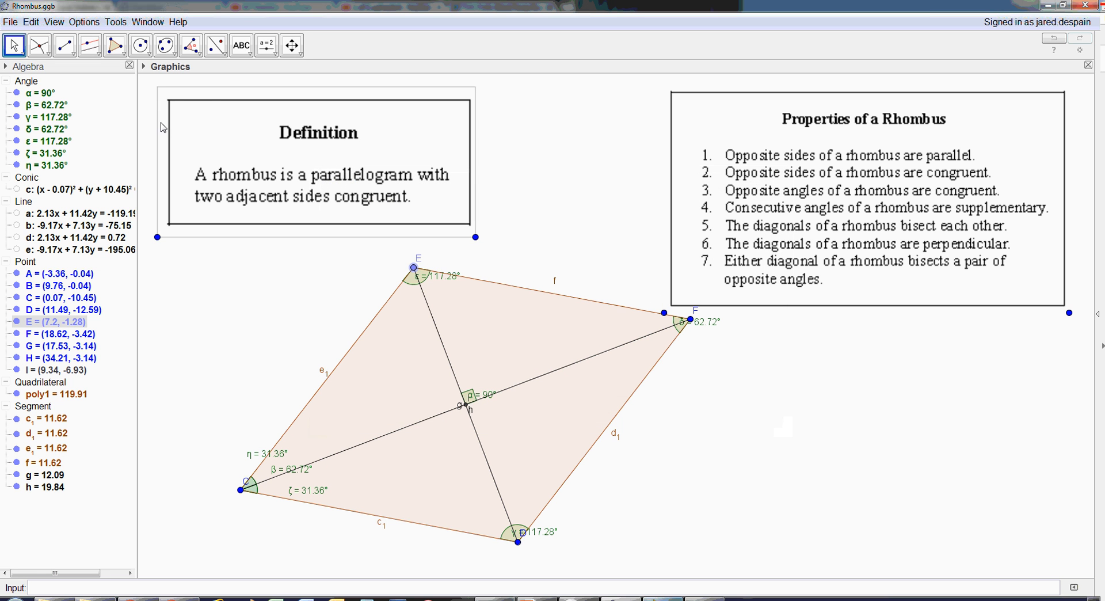
Start a new construction and insert the square definition image from the clipboard
left_click(11, 22)
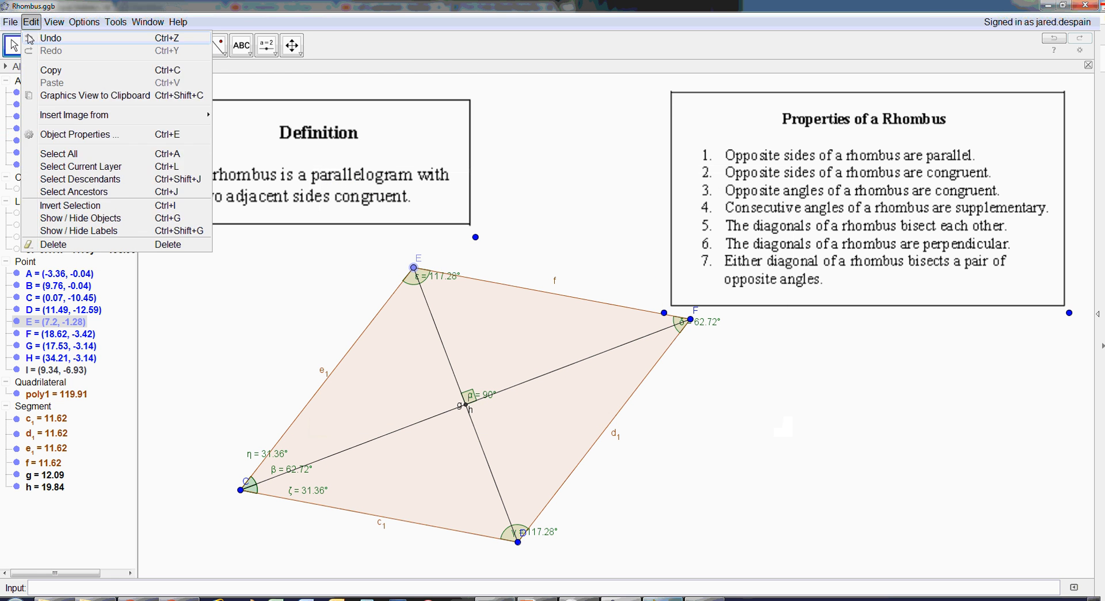
left_click(28, 51)
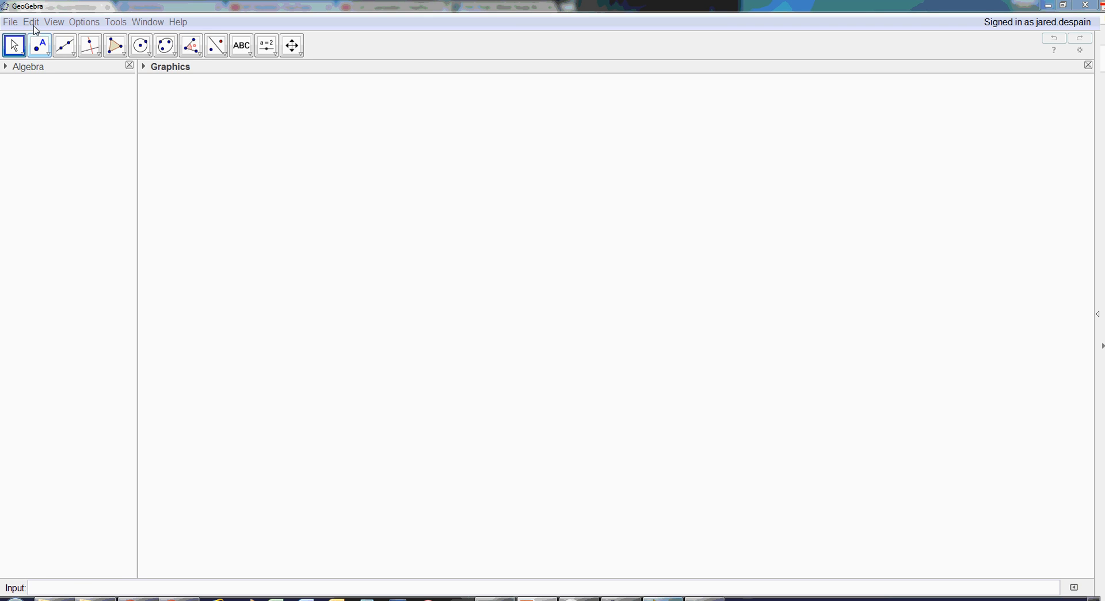
left_click(31, 23)
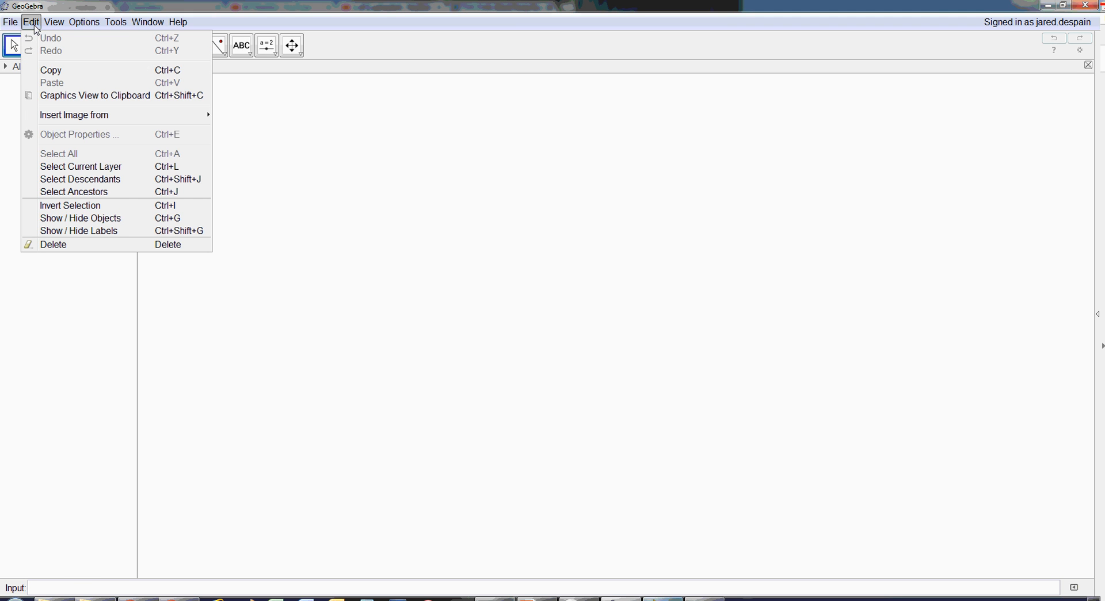
mouse_move(80, 118)
left_click(247, 127)
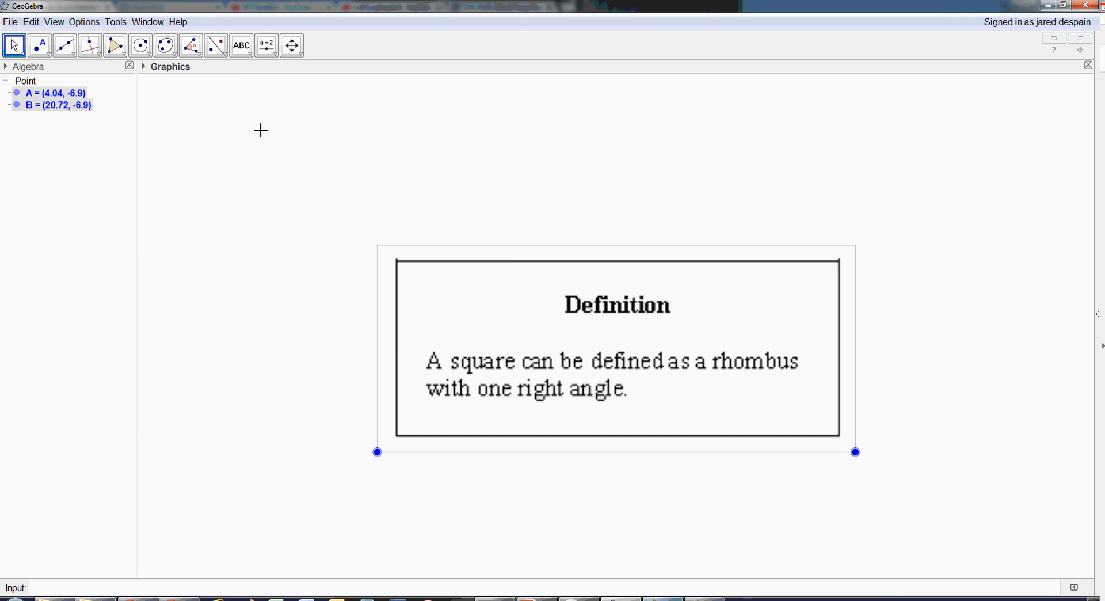
Shrink the square definition image and place it with its lower corners A at about (-3.3, -0.14) and B at about (11.26, -0.1)
left_click_drag(561, 314, 335, 148)
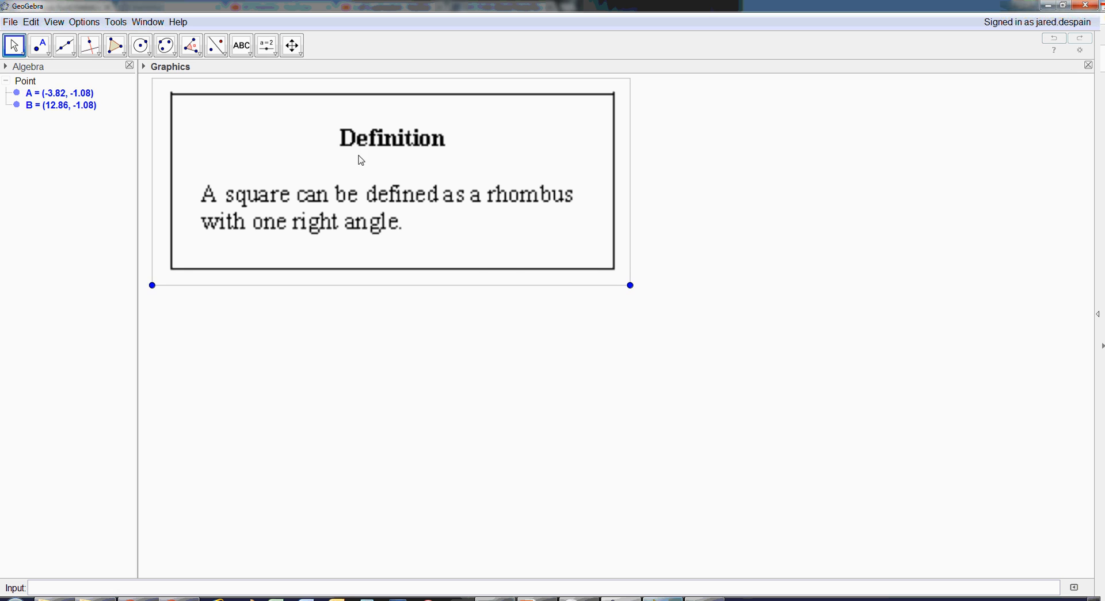
left_click_drag(152, 285, 212, 287)
left_click_drag(348, 254, 306, 227)
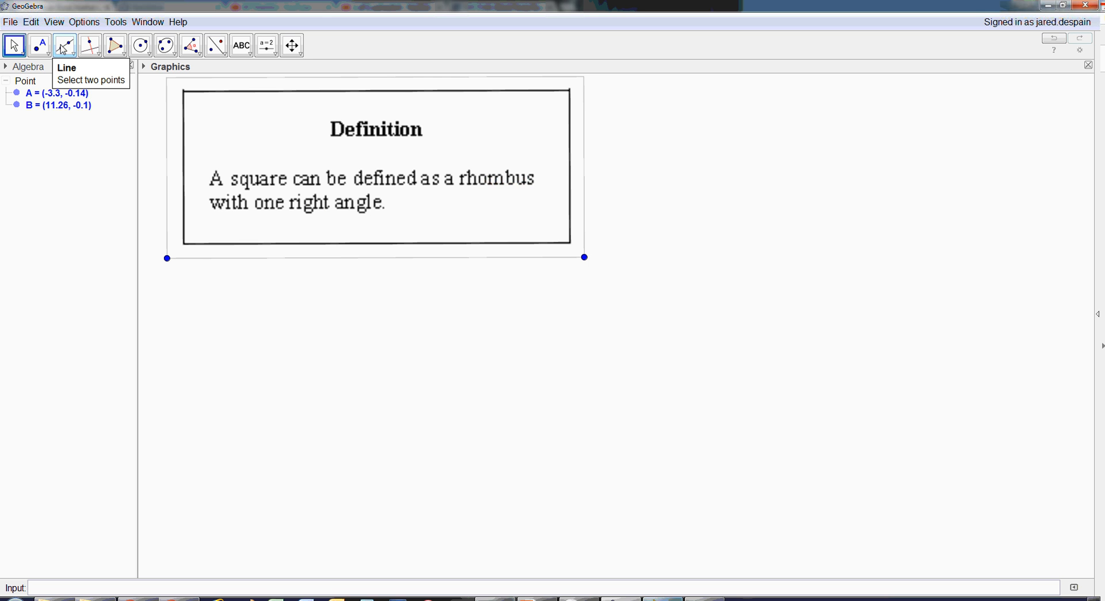
Draw a nearly horizontal line below the definition through new points C at about (2.98, -7.86) and D at about (9.8, -7.82)
left_click(64, 49)
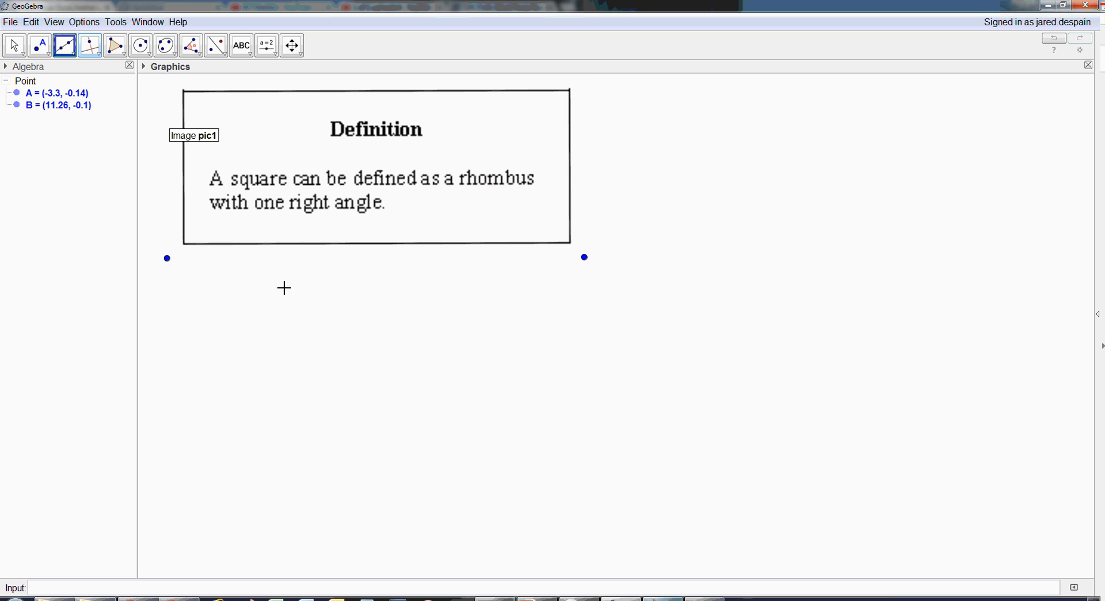
left_click(347, 479)
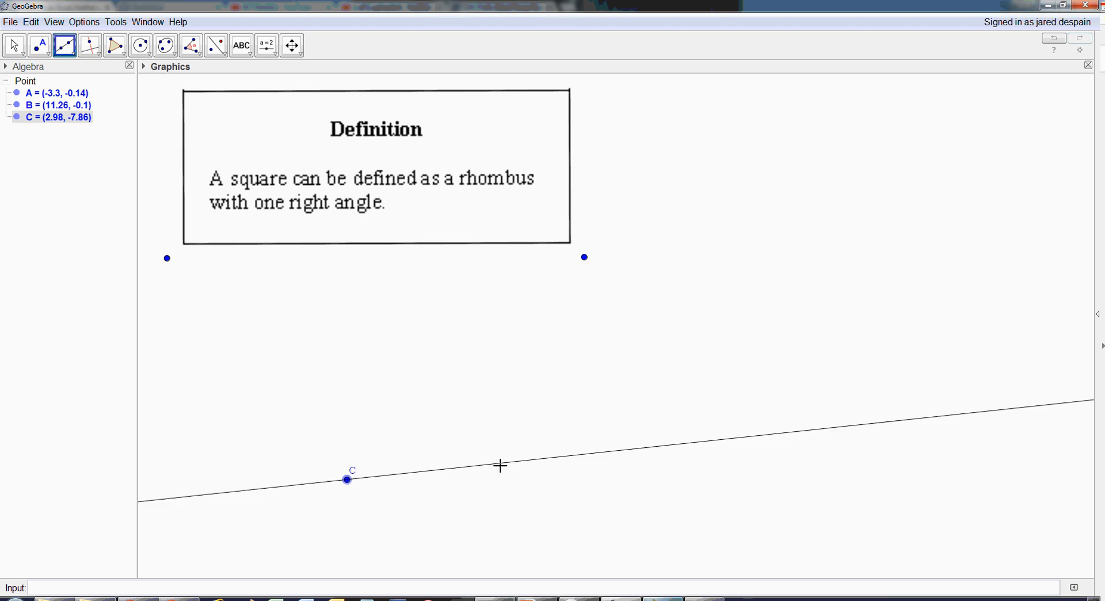
left_click(543, 479)
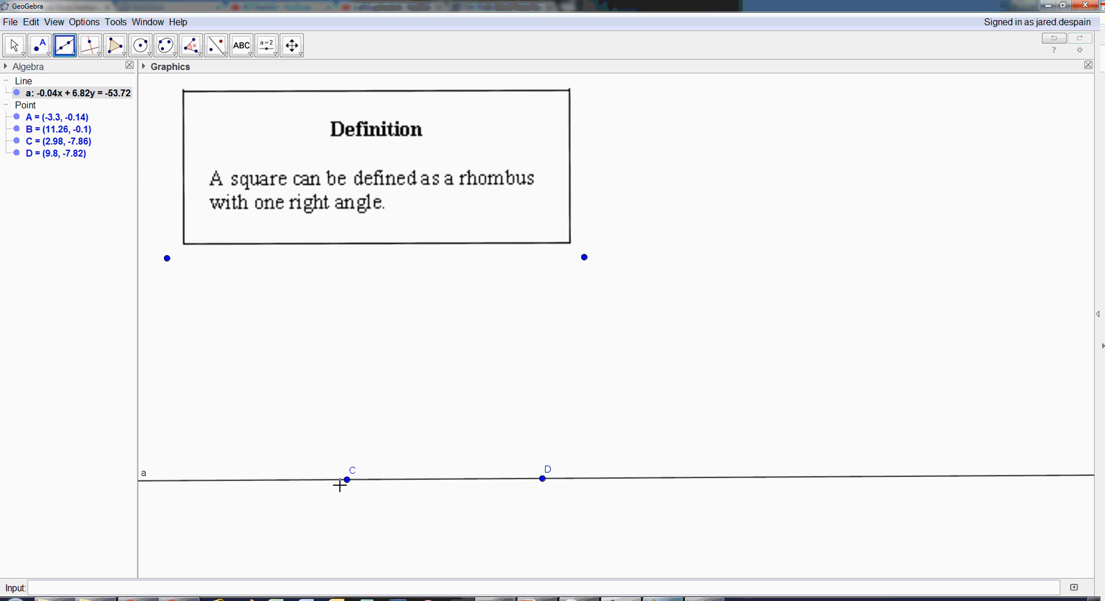
Draw a circle centred at C that passes through D
left_click(141, 45)
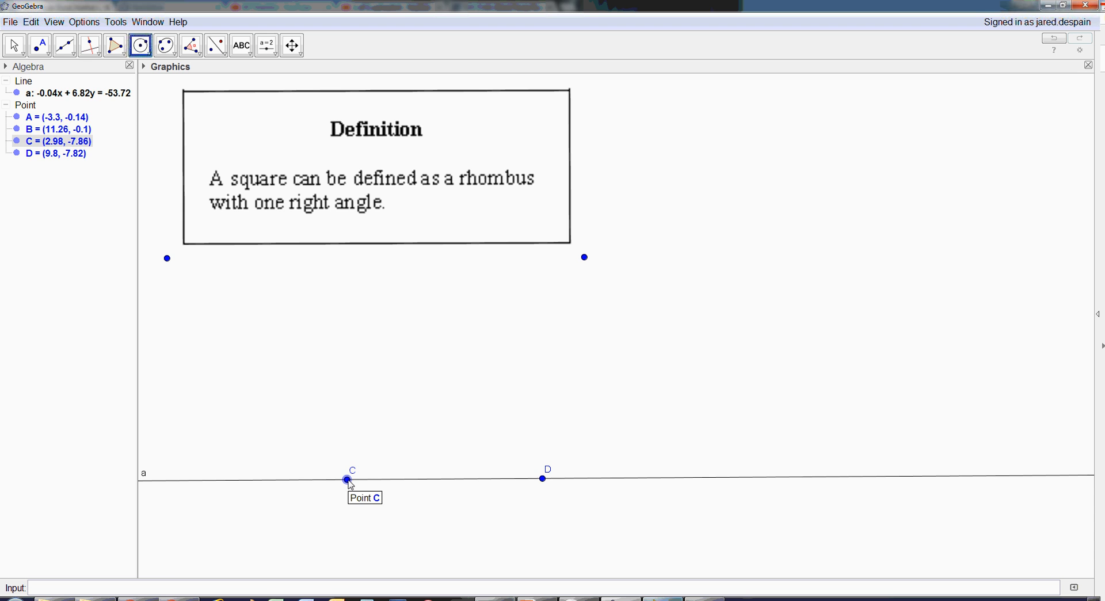
left_click(347, 479)
left_click(543, 478)
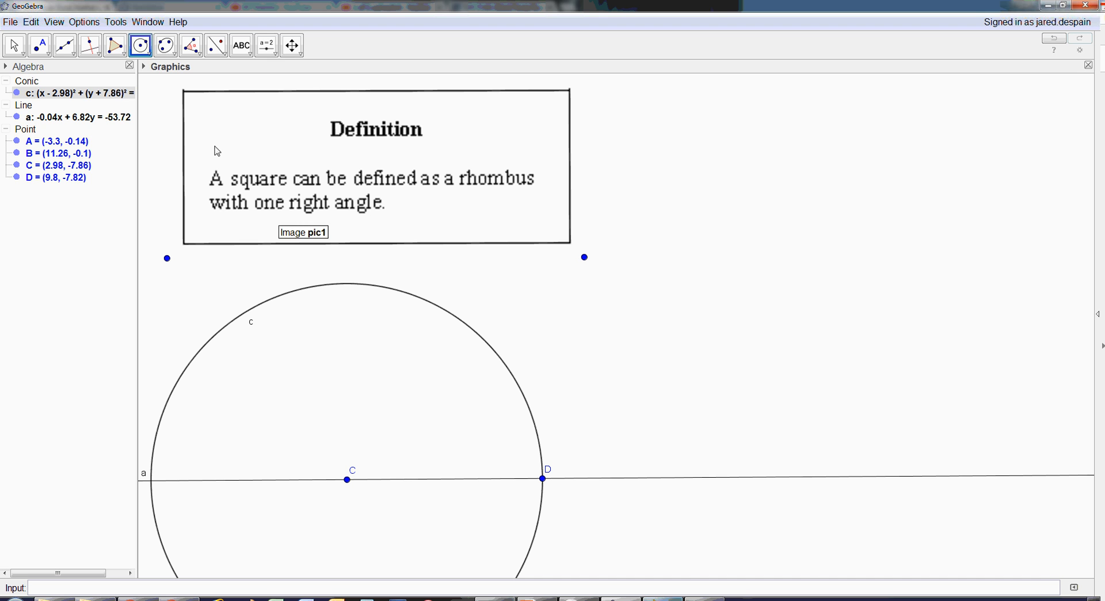
Construct a line perpendicular to line a through point C
left_click(97, 51)
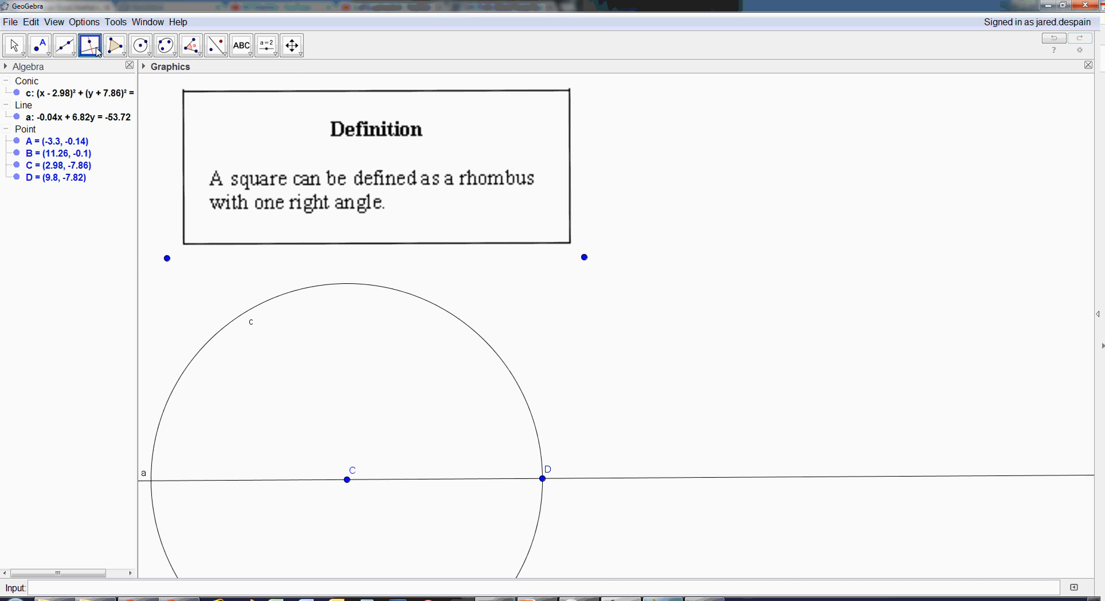
left_click(100, 56)
left_click(111, 74)
left_click(421, 476)
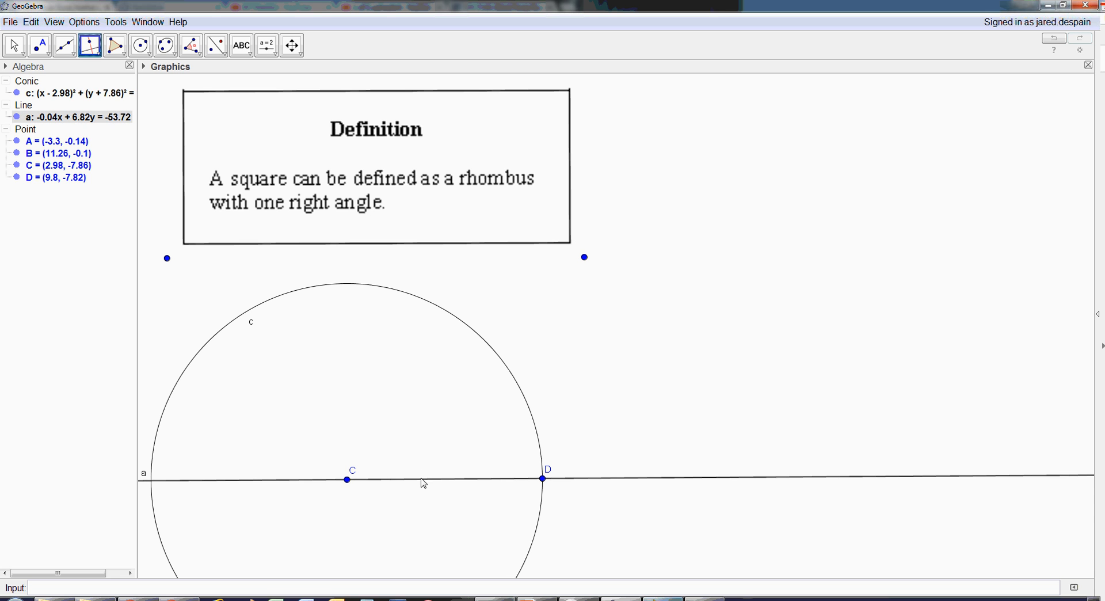
left_click(347, 480)
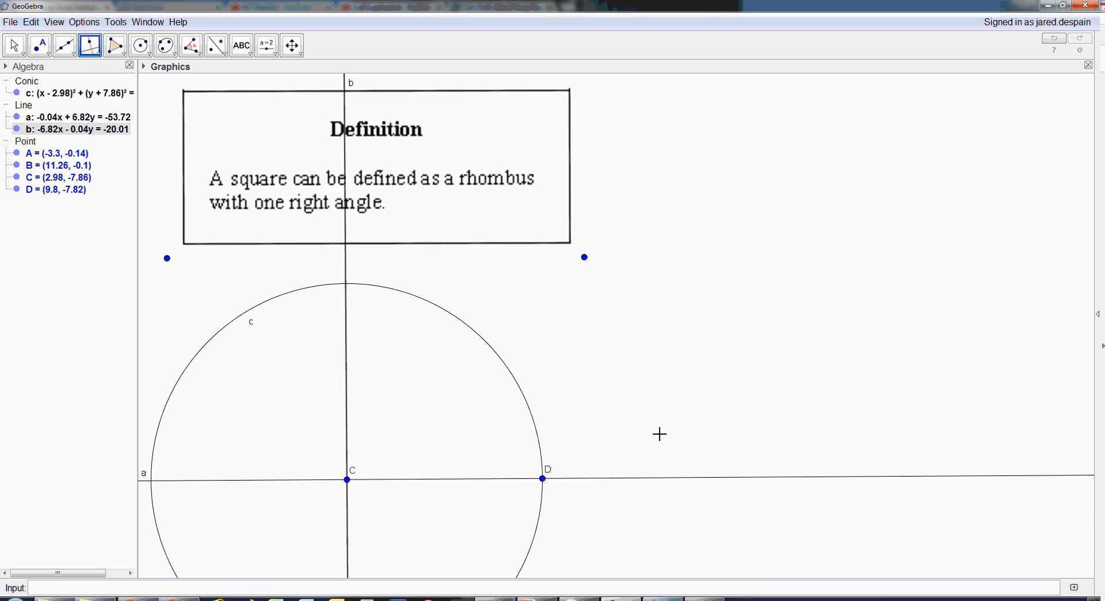
Mark the upper intersection of the circle and the perpendicular line as a point
left_click(48, 57)
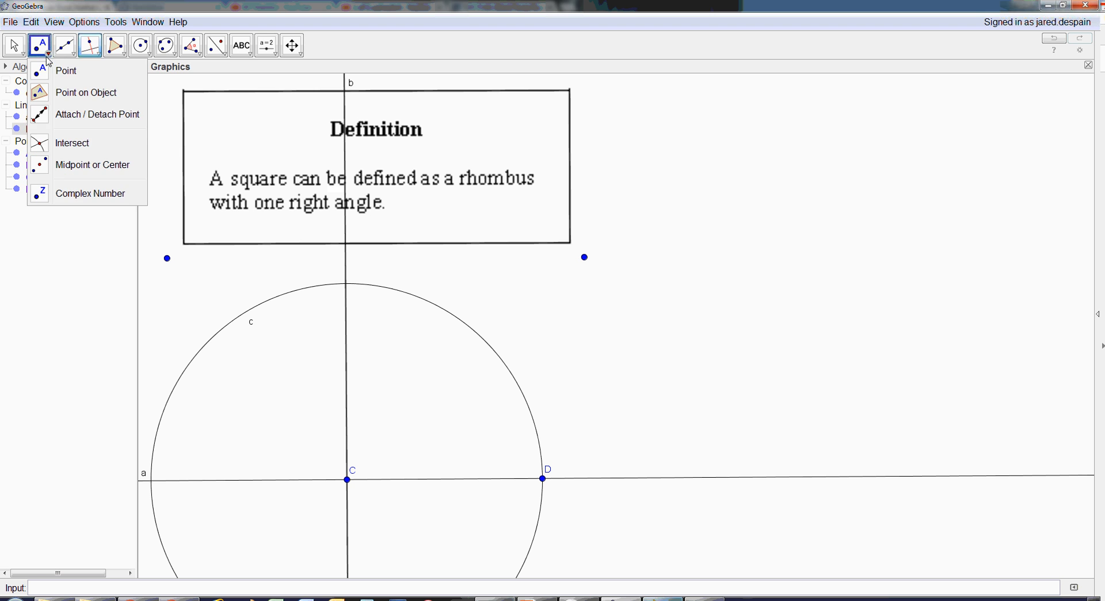
left_click(69, 142)
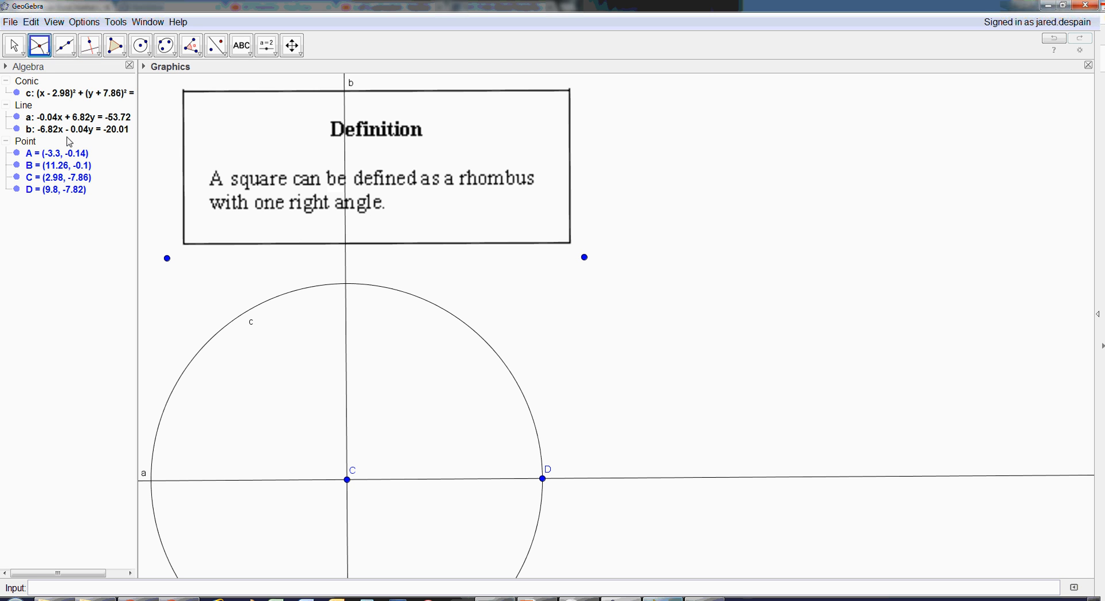
left_click(346, 285)
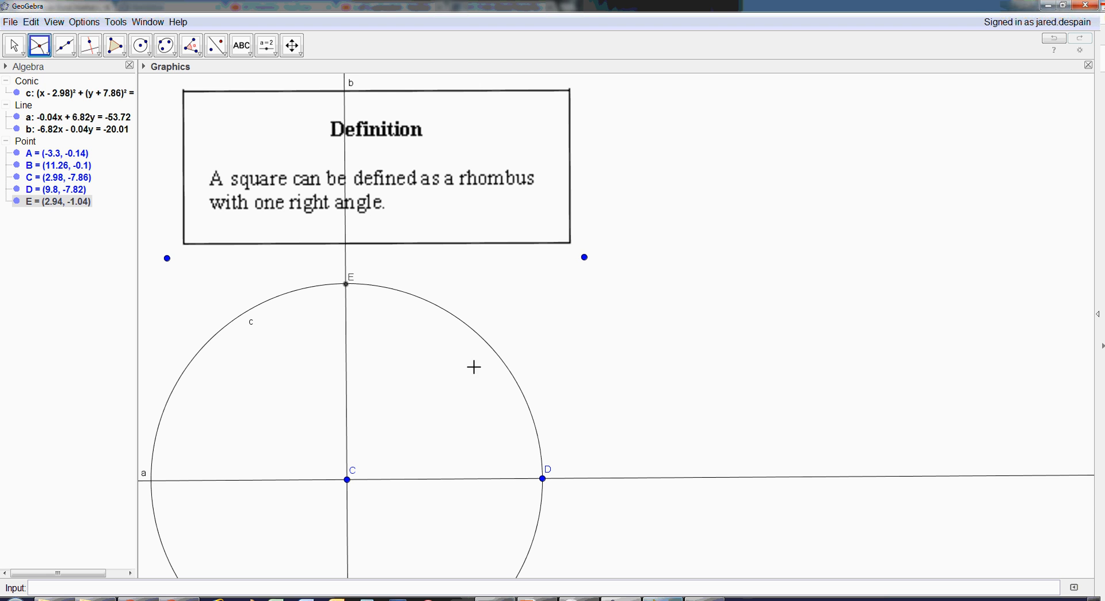
Colour intersection point E blue and set its point size to 5
right_click(346, 284)
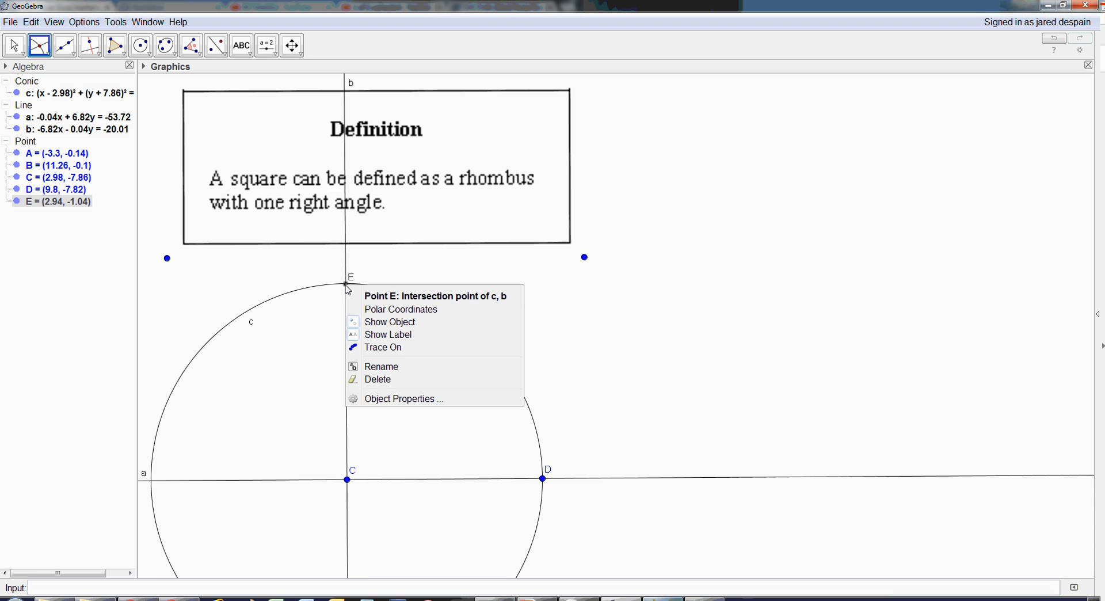
left_click(388, 407)
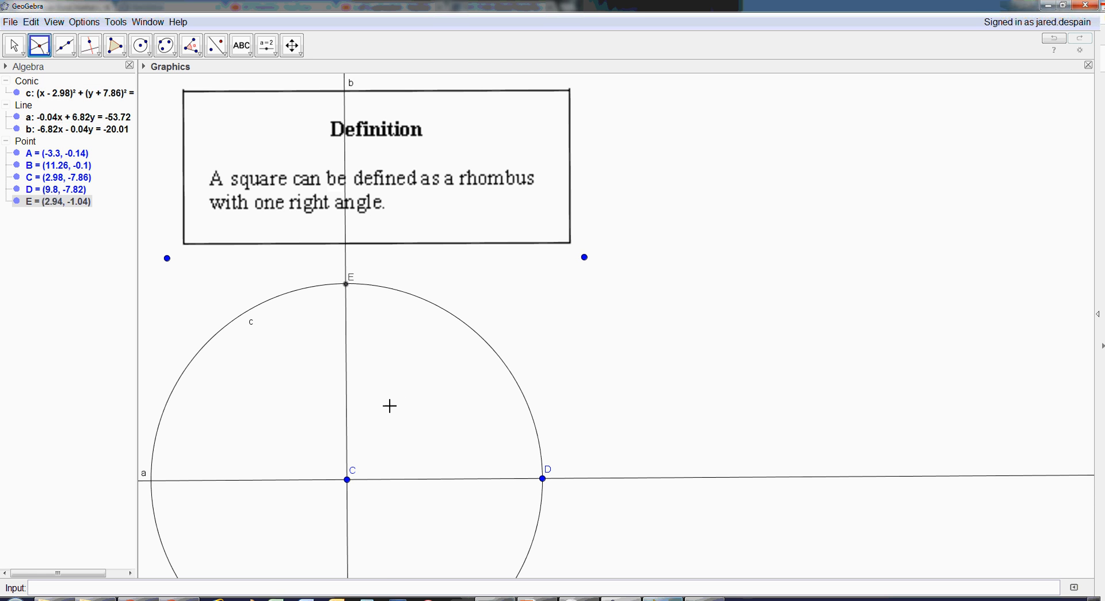
right_click(346, 284)
left_click(402, 397)
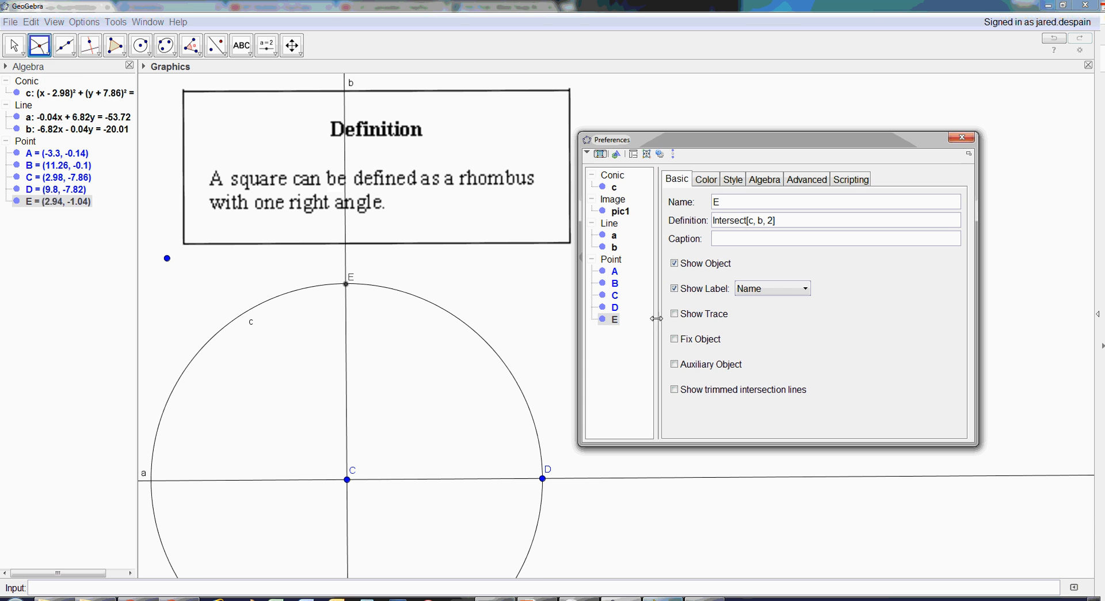
left_click(706, 179)
left_click(788, 214)
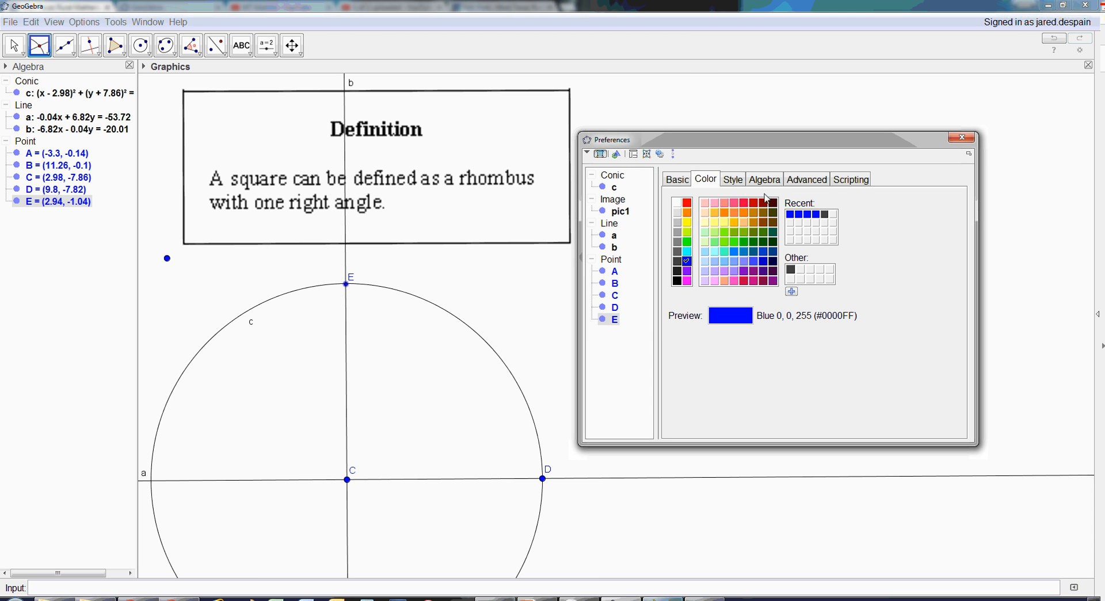
left_click(736, 182)
left_click(733, 219)
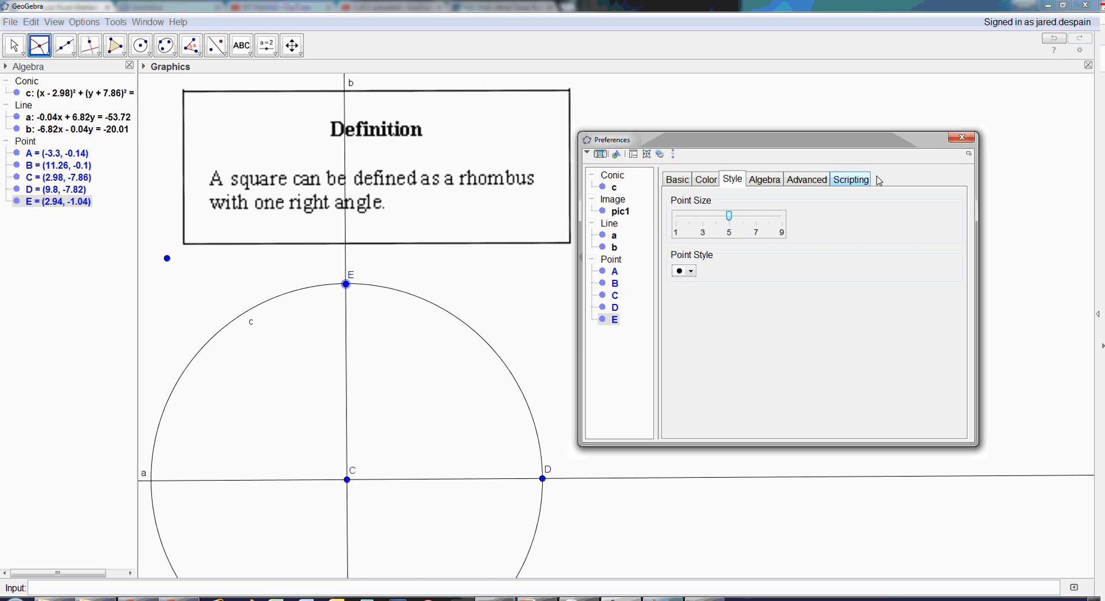
left_click(961, 137)
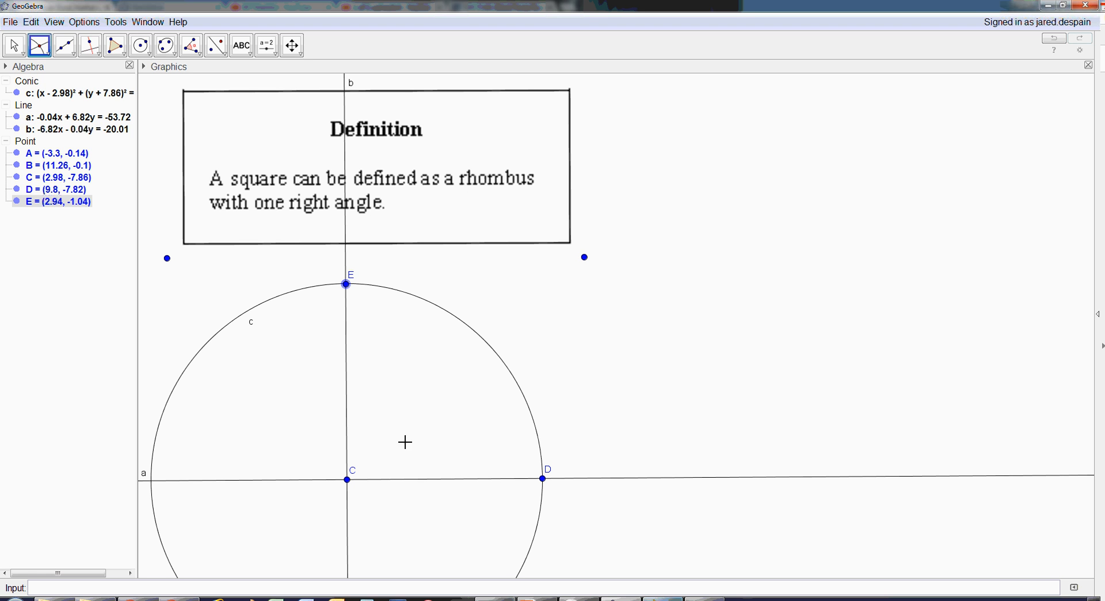
Construct a line parallel to line b through point D and a line parallel to line a through point E
left_click(90, 46)
left_click(110, 92)
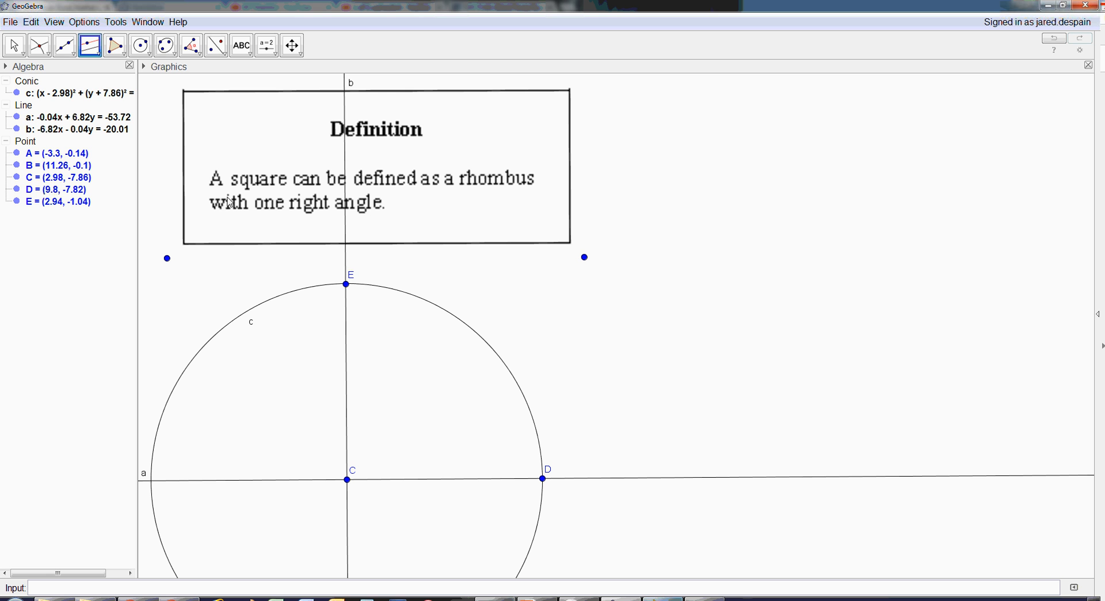
left_click(346, 354)
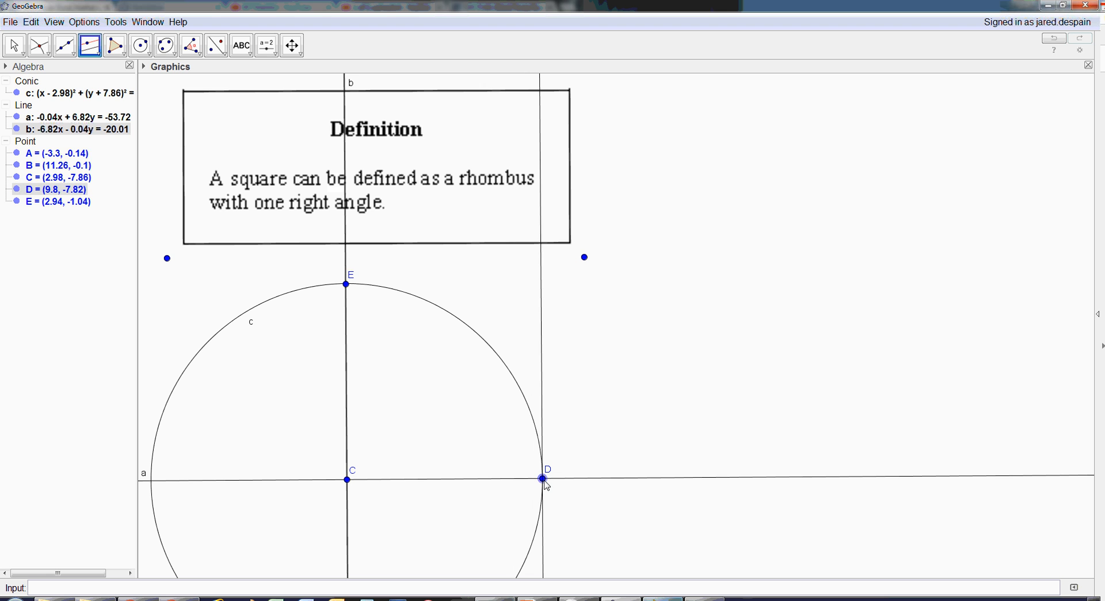
left_click(542, 478)
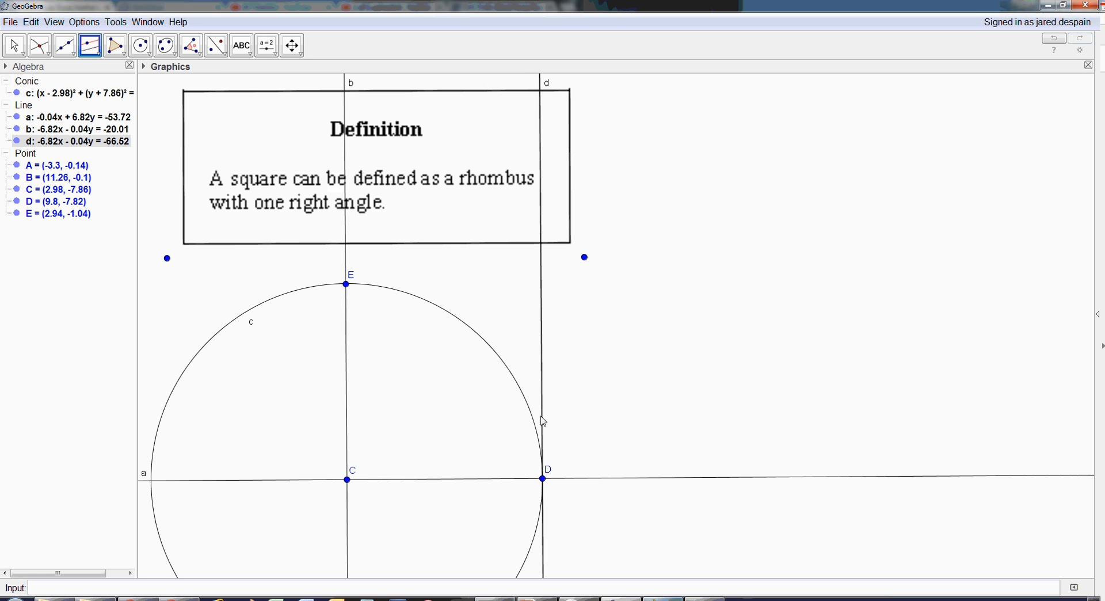
left_click(440, 479)
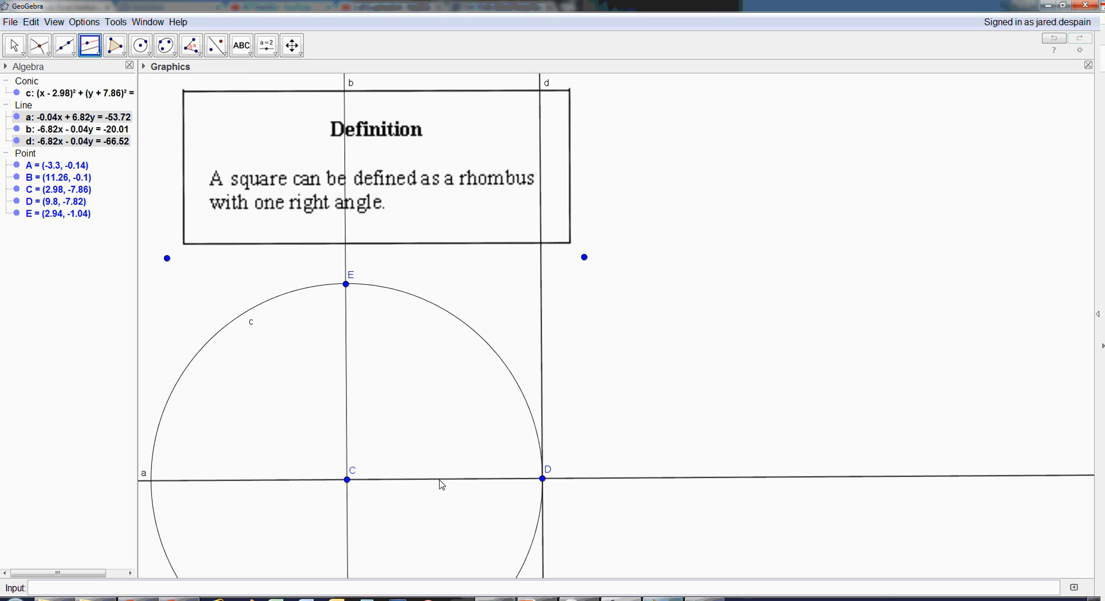
left_click(346, 285)
left_click(346, 284)
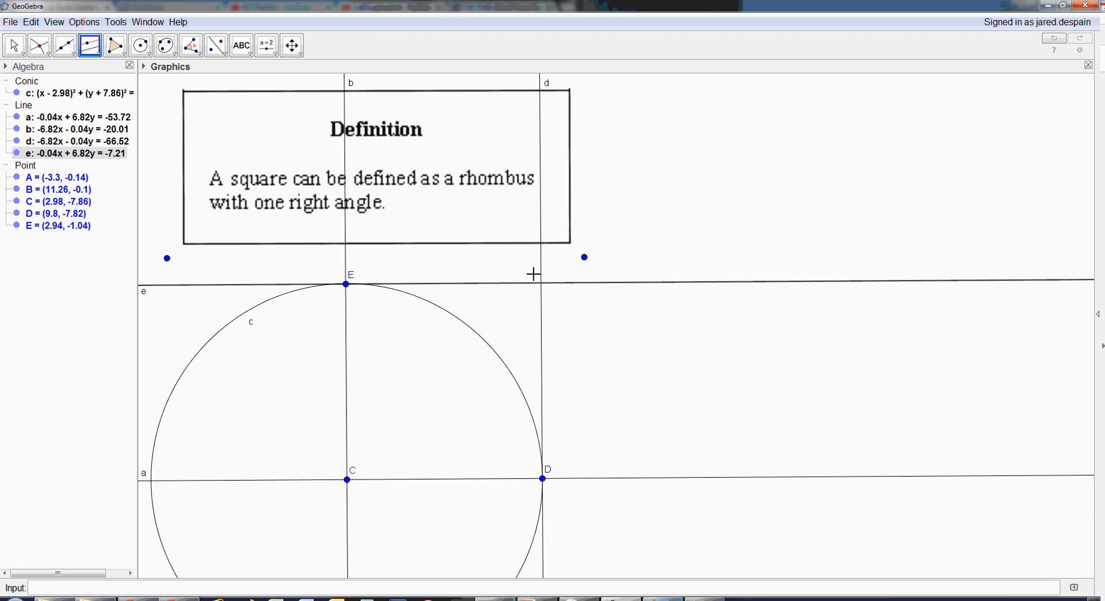
Mark the intersection of the two new parallel lines d and e as a point
left_click(39, 46)
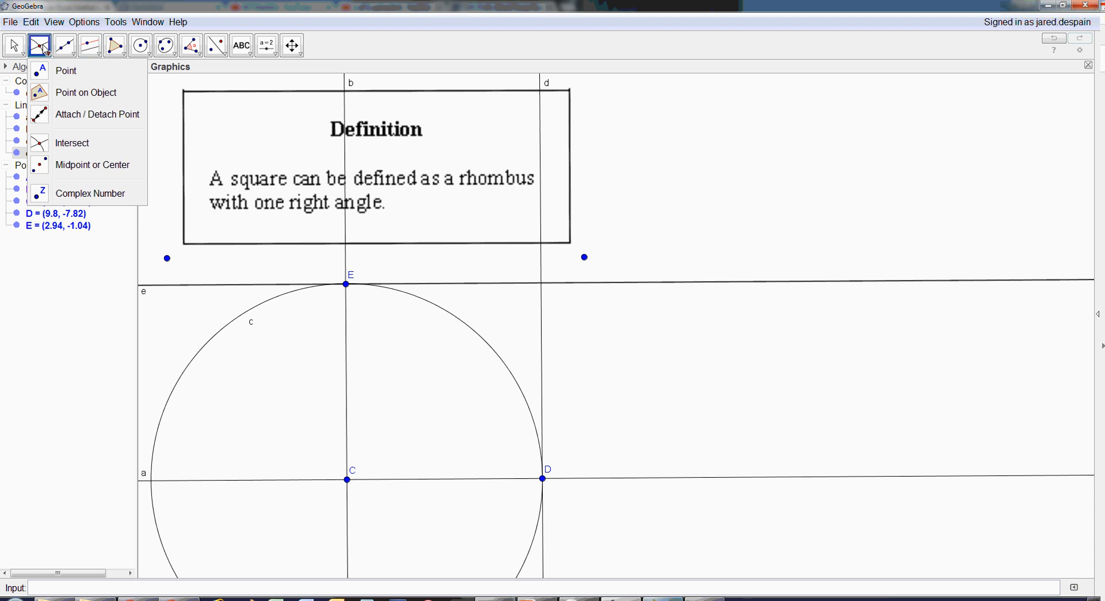
left_click(538, 285)
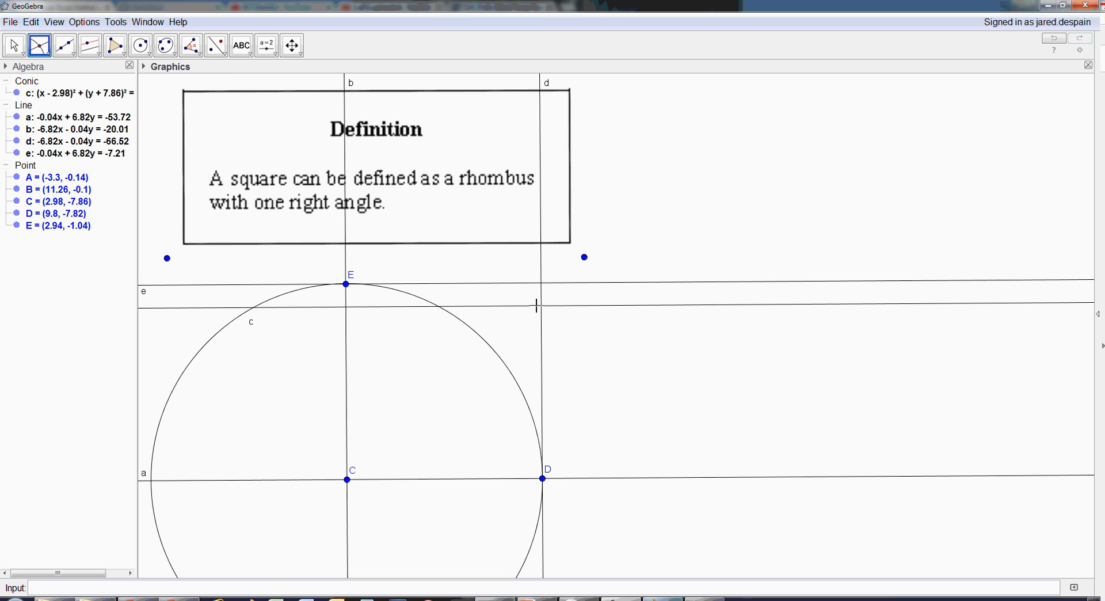
key("Escape")
left_click(40, 46)
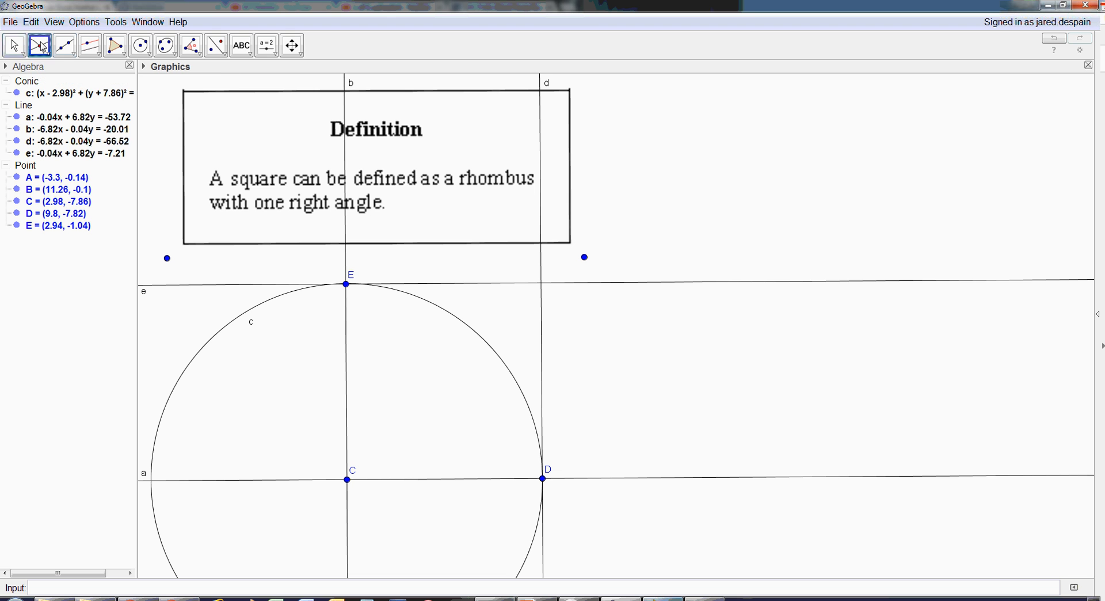
left_click(541, 282)
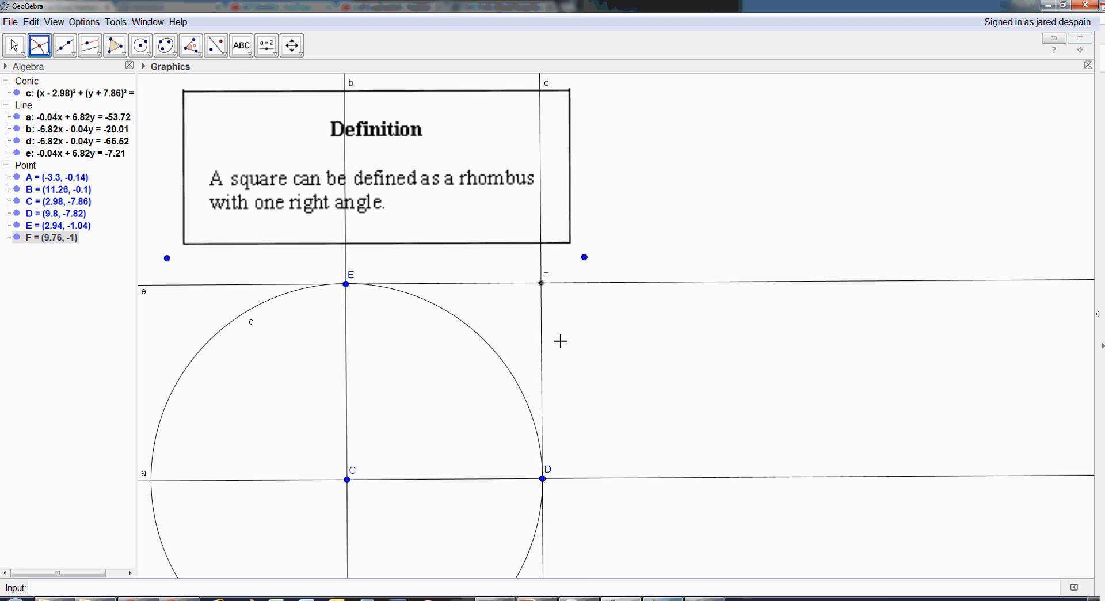
Enlarge intersection point F and colour it blue to match the other vertices
right_click(541, 283)
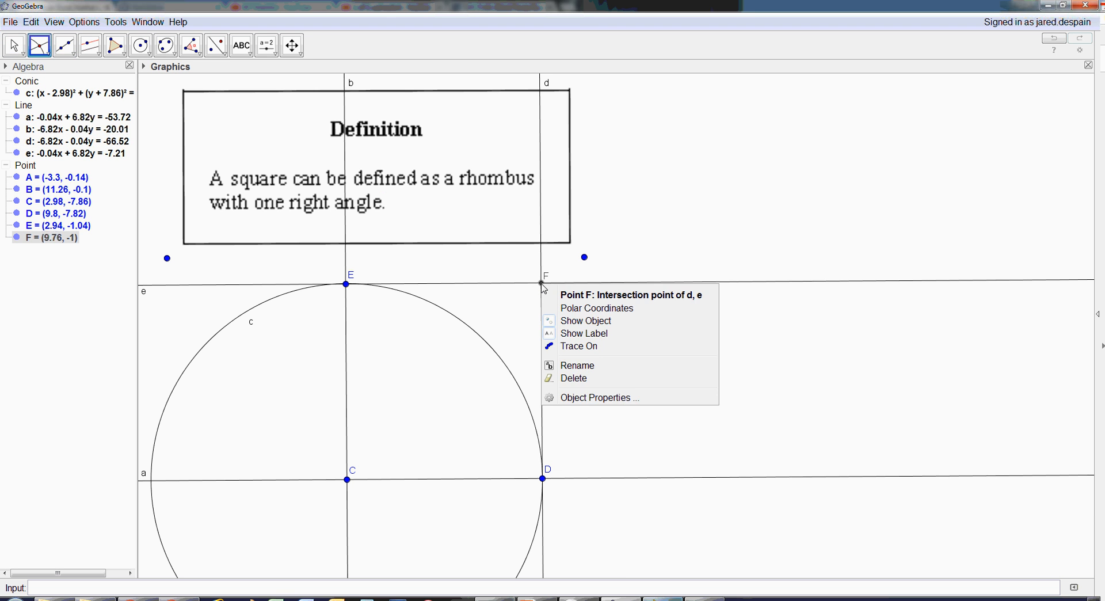
left_click(588, 398)
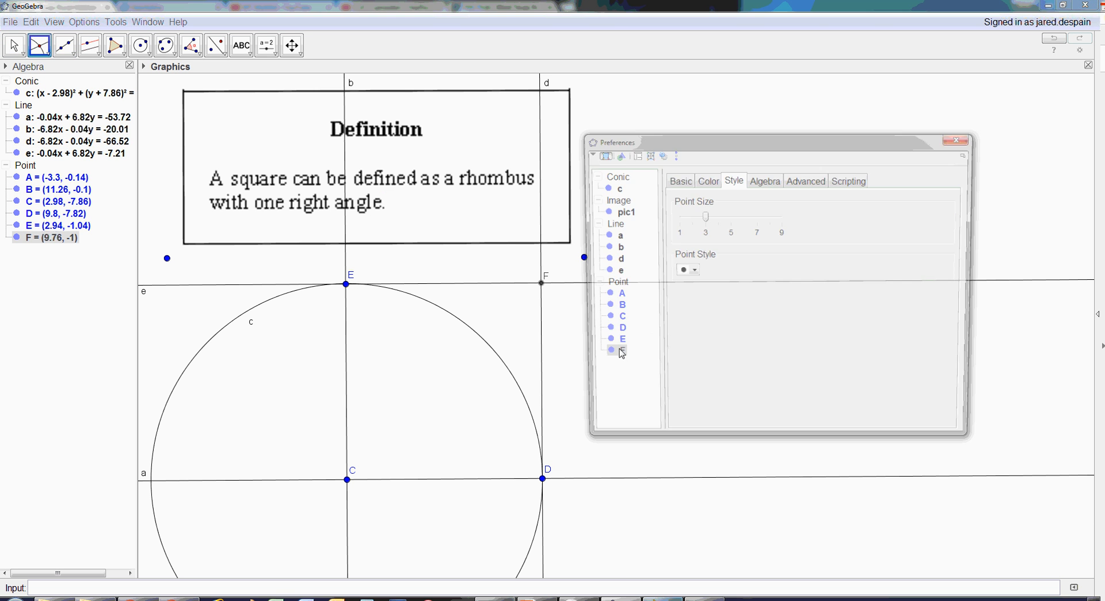
left_click(726, 225)
left_click(705, 179)
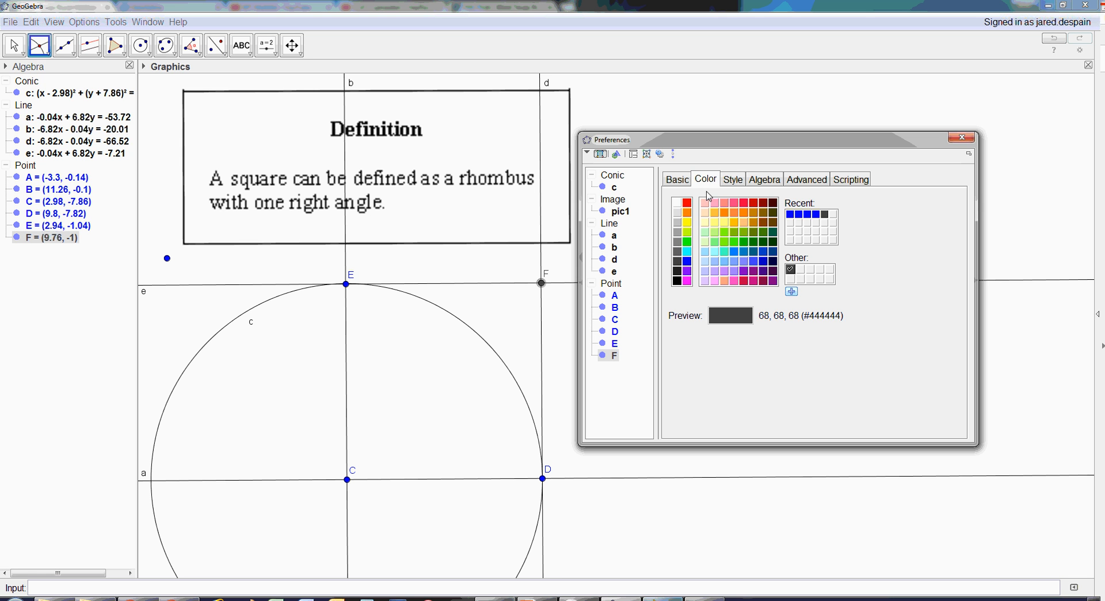
left_click(790, 214)
left_click(962, 137)
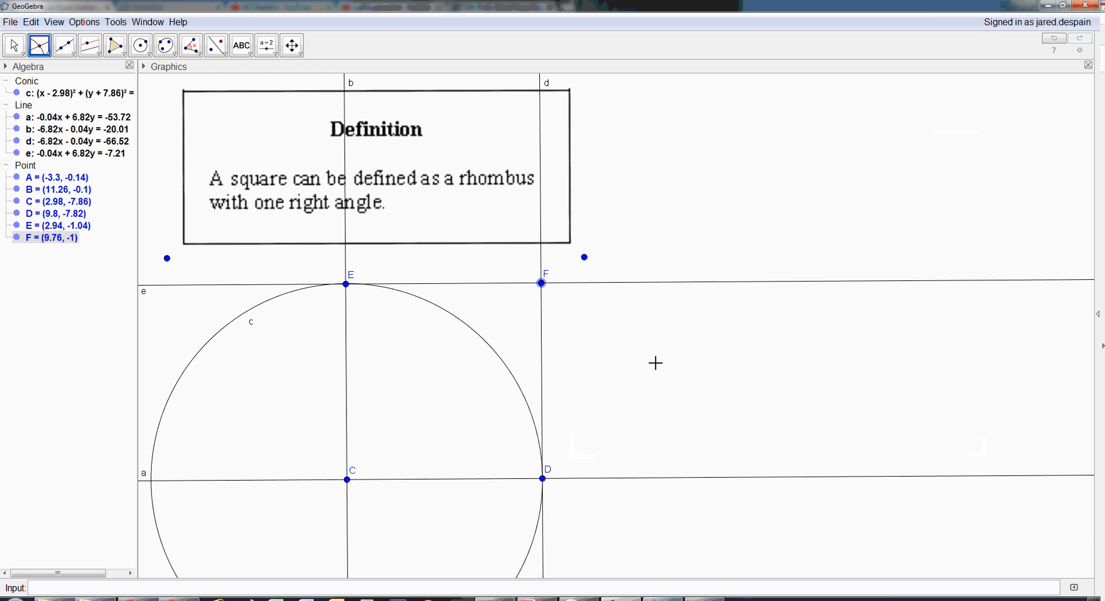
Draw a polygon through points E, F, D and C, closing it at E to form the square
left_click(115, 46)
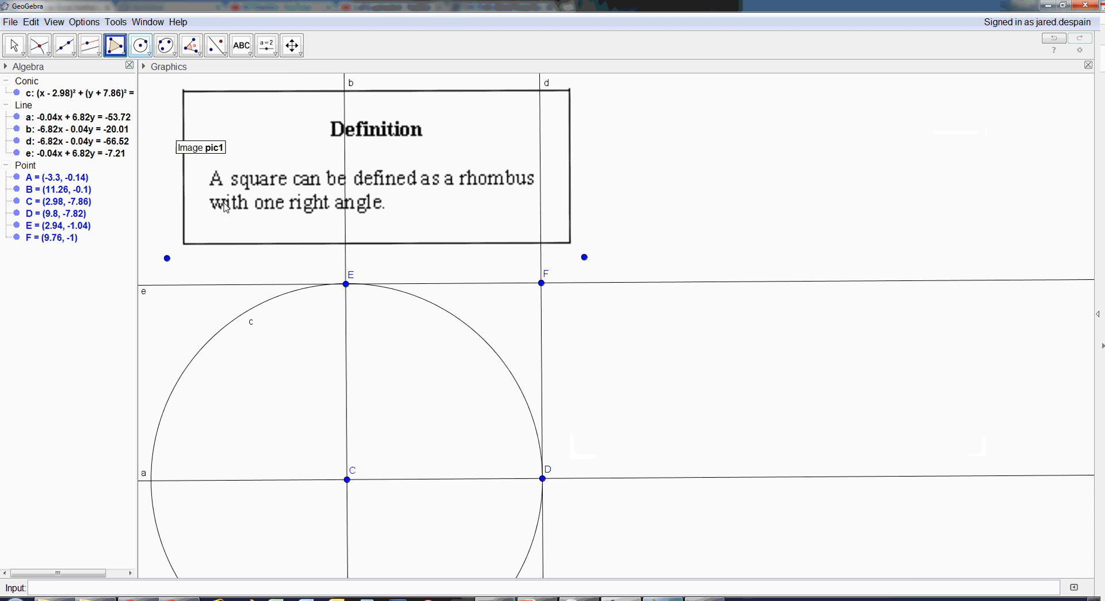
left_click(345, 284)
left_click(541, 283)
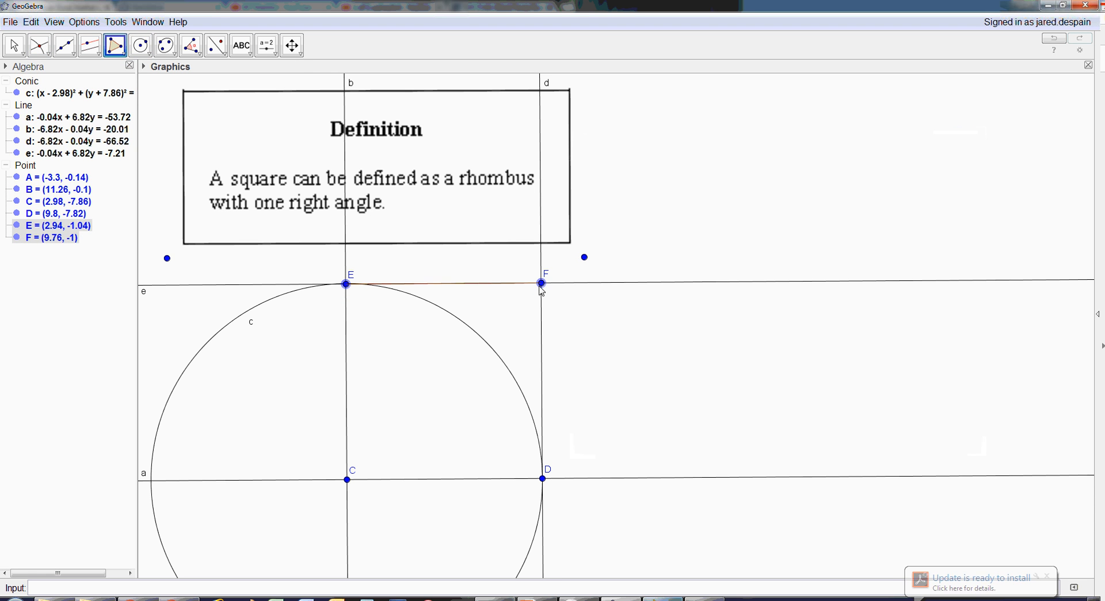
left_click(542, 478)
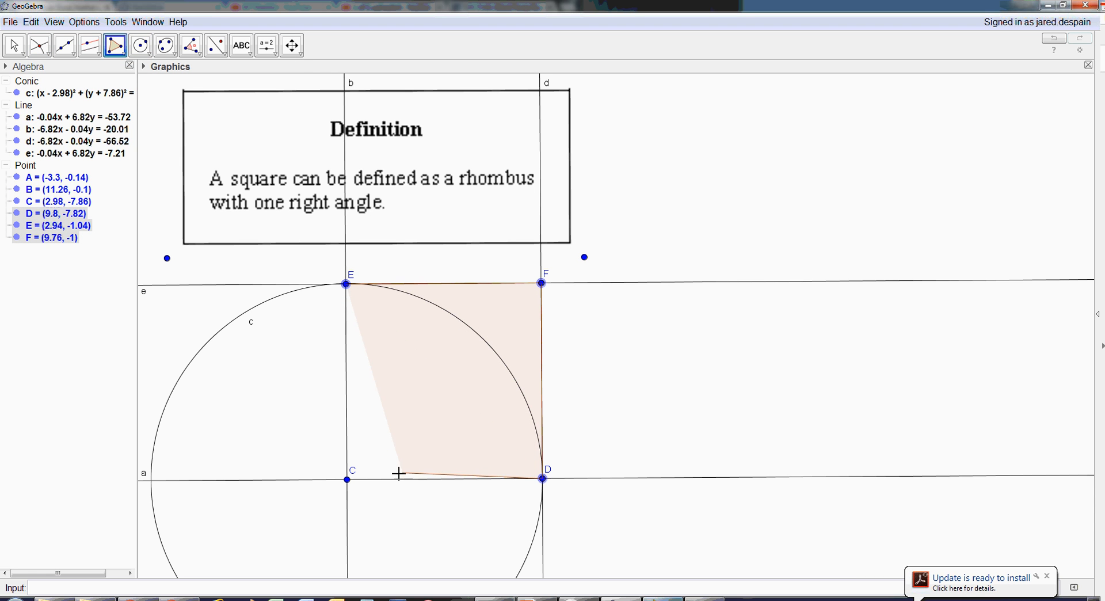
left_click(347, 479)
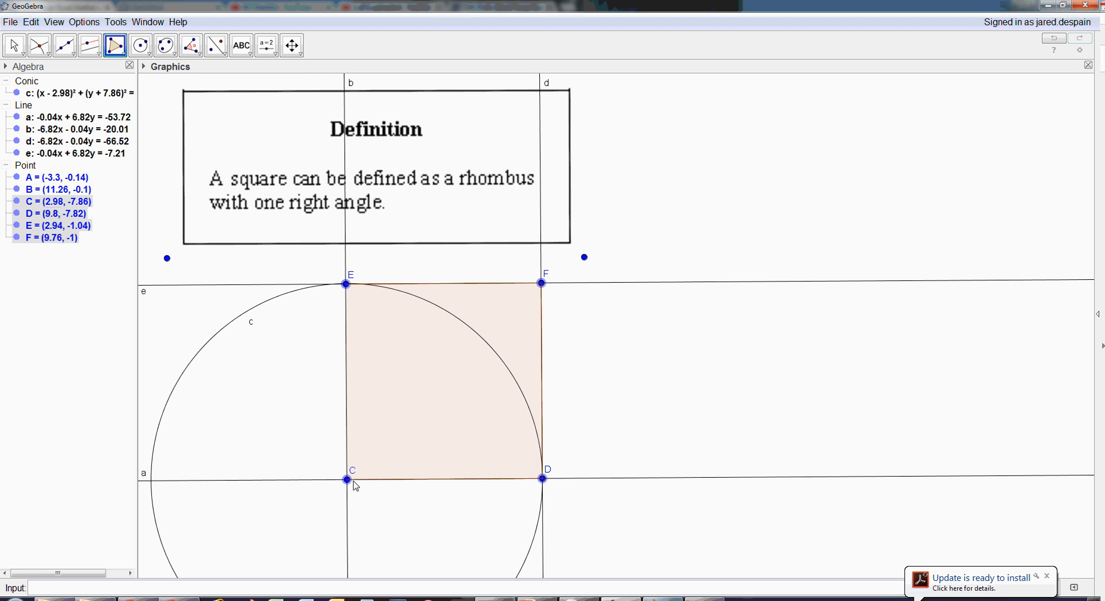
left_click(345, 285)
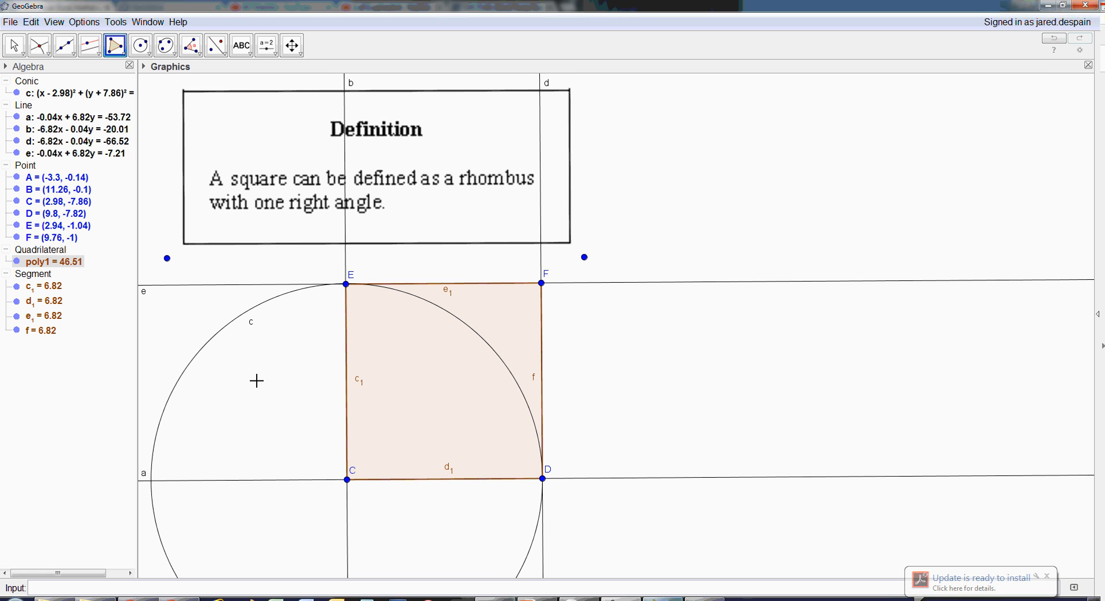
Hide construction lines a, b, d and e and circle c
left_click(17, 117)
left_click(17, 129)
left_click(17, 141)
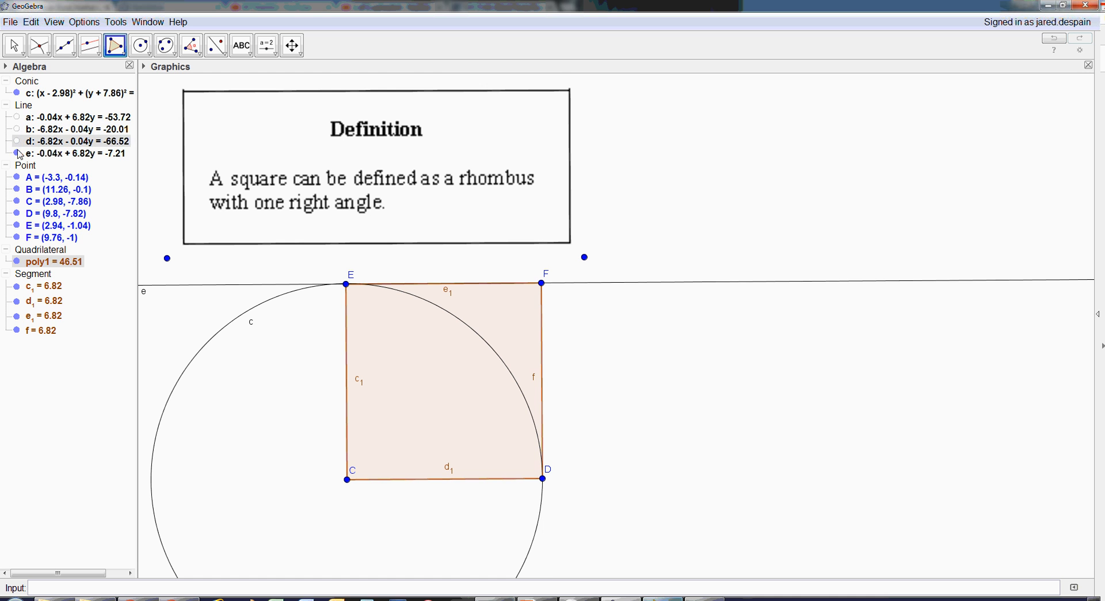
left_click(16, 153)
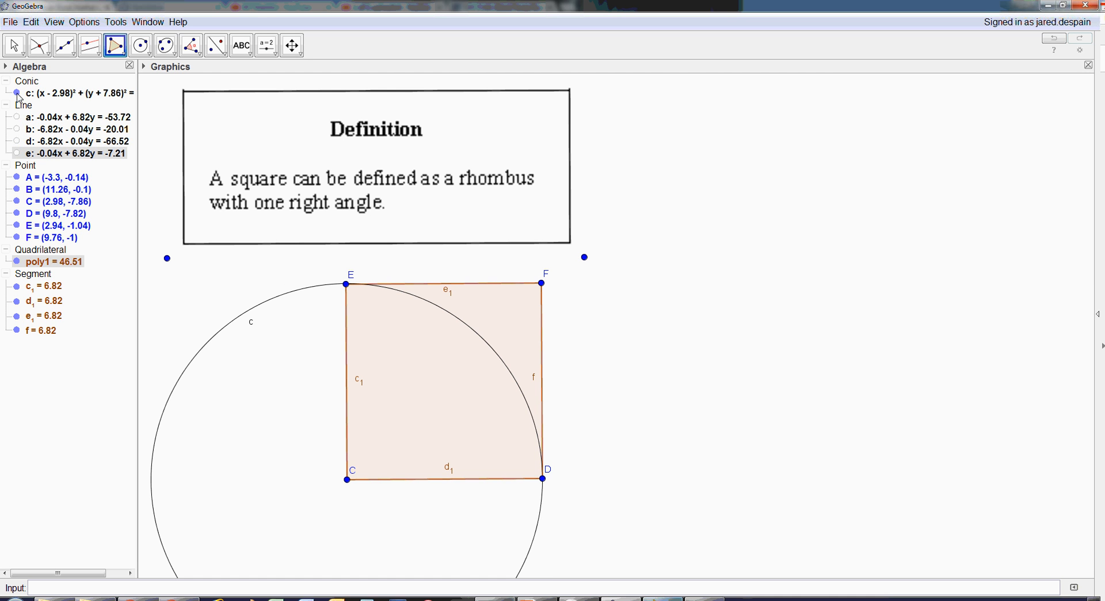
left_click(17, 93)
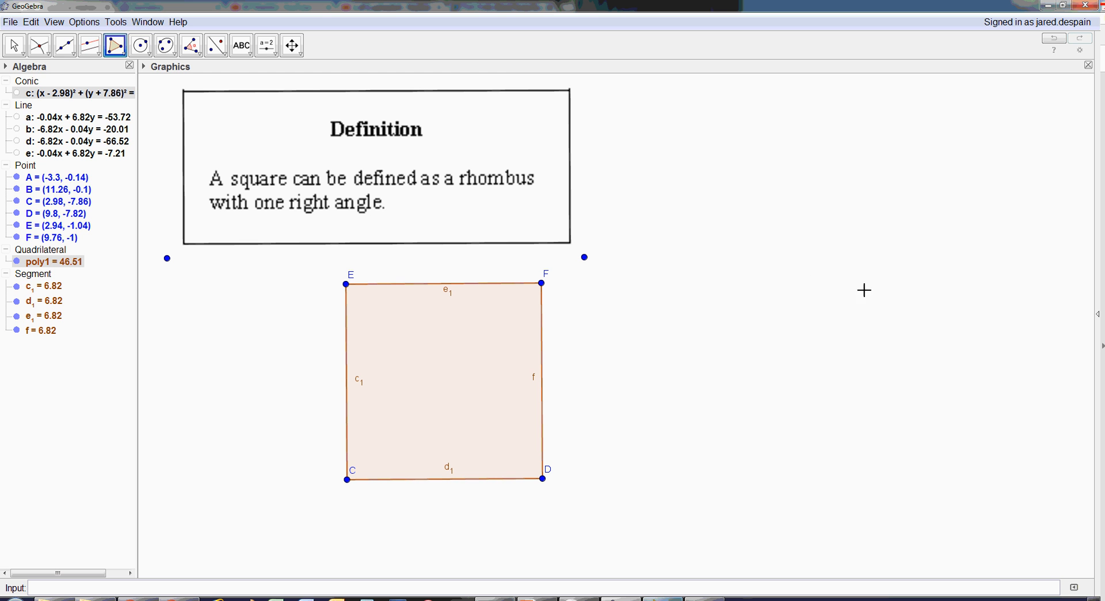
Try to insert the Properties of a Square image from the clipboard, undoing it together with the stray point placed above it
left_click(31, 22)
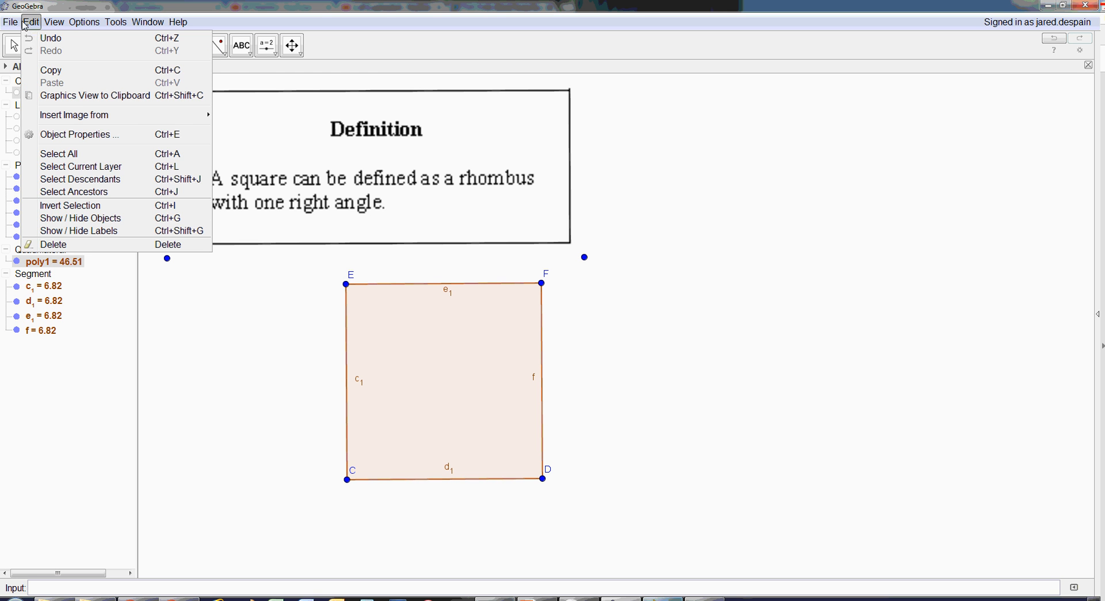
mouse_move(99, 116)
left_click(248, 128)
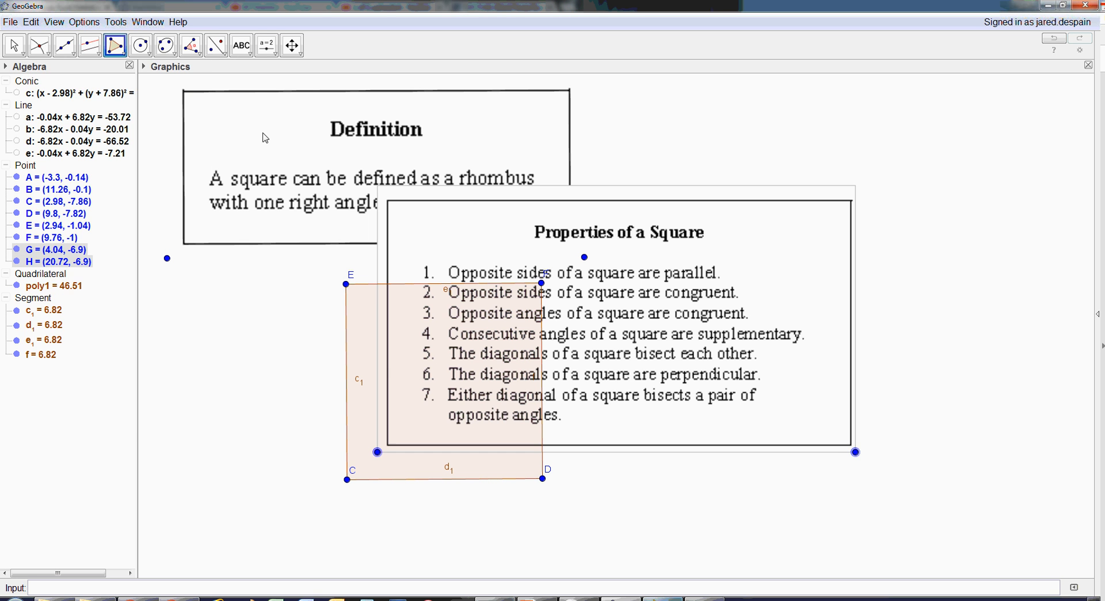
left_click(741, 189)
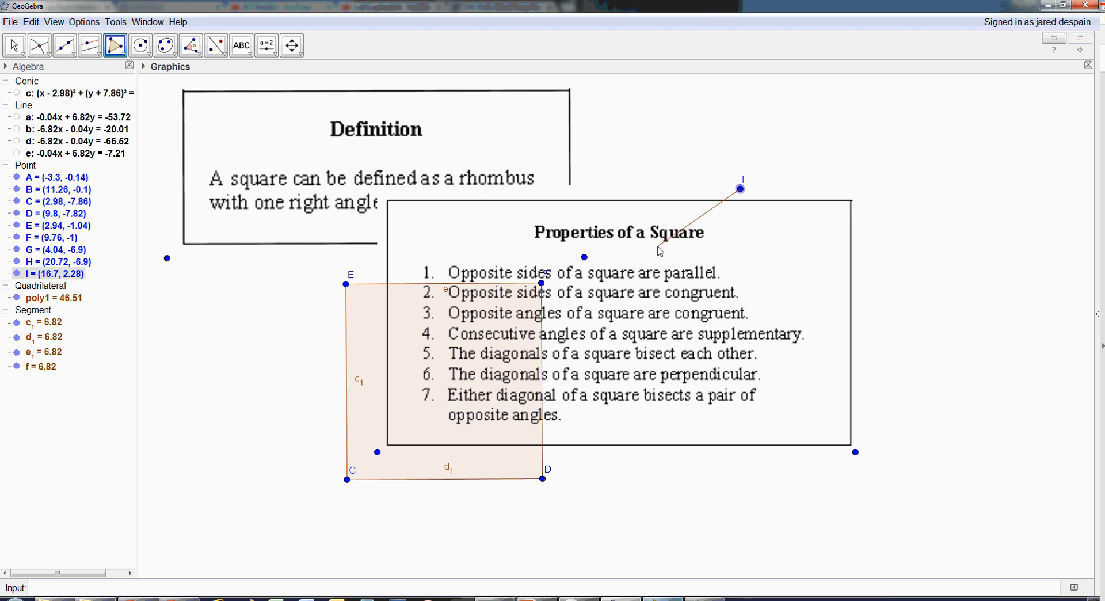
key("Escape")
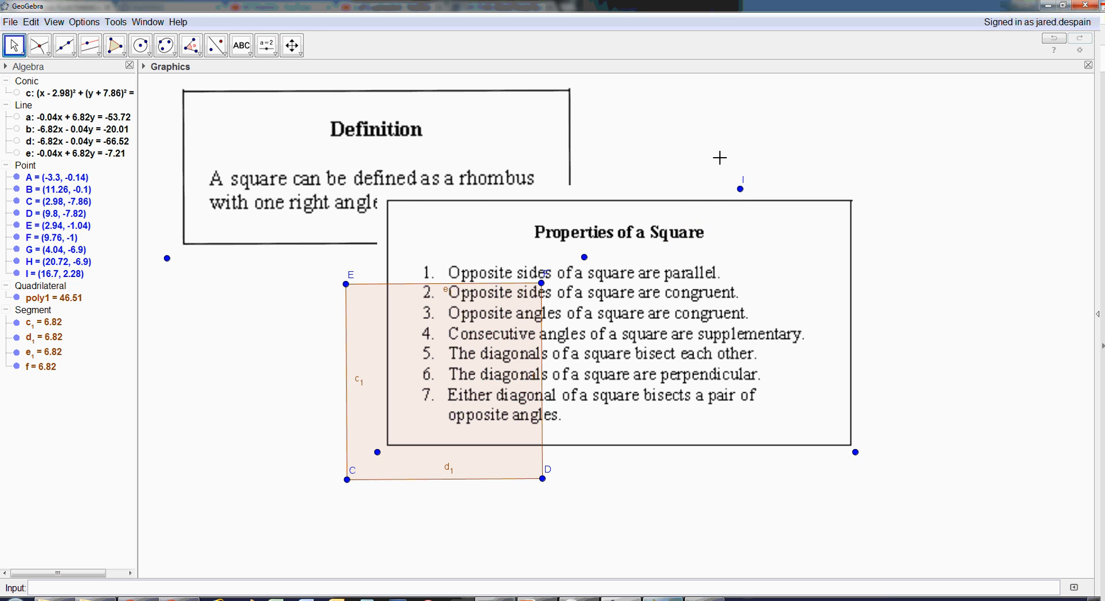
key("ctrl+z")
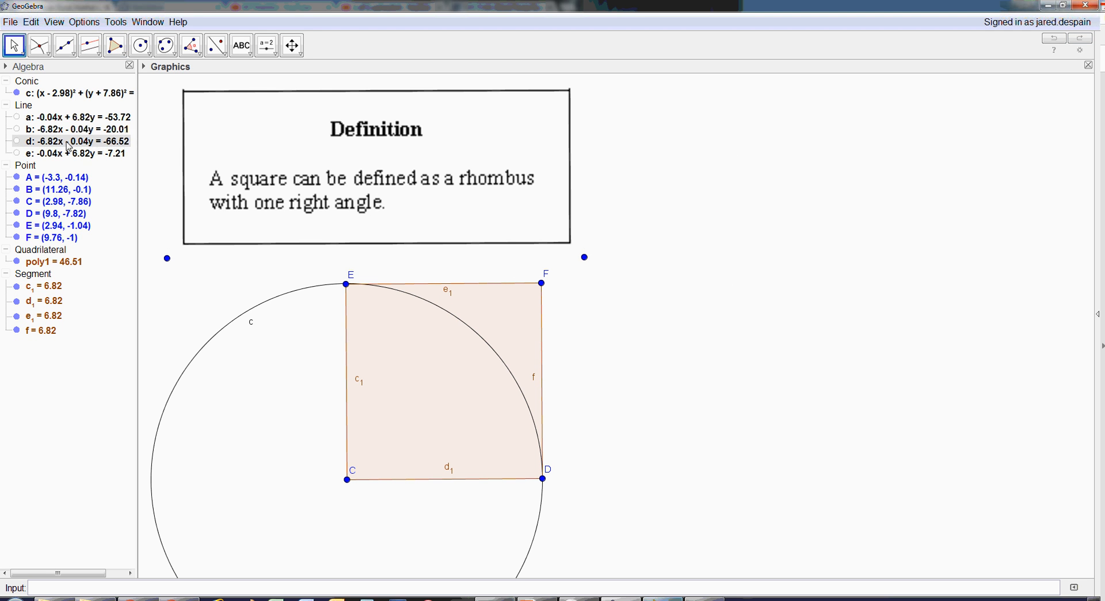
Hide circle c again and place the clipboard's Properties of a Square image beside the definition, lower corners at about (11.98, -3.04) and (28.66, -3.04)
left_click(18, 93)
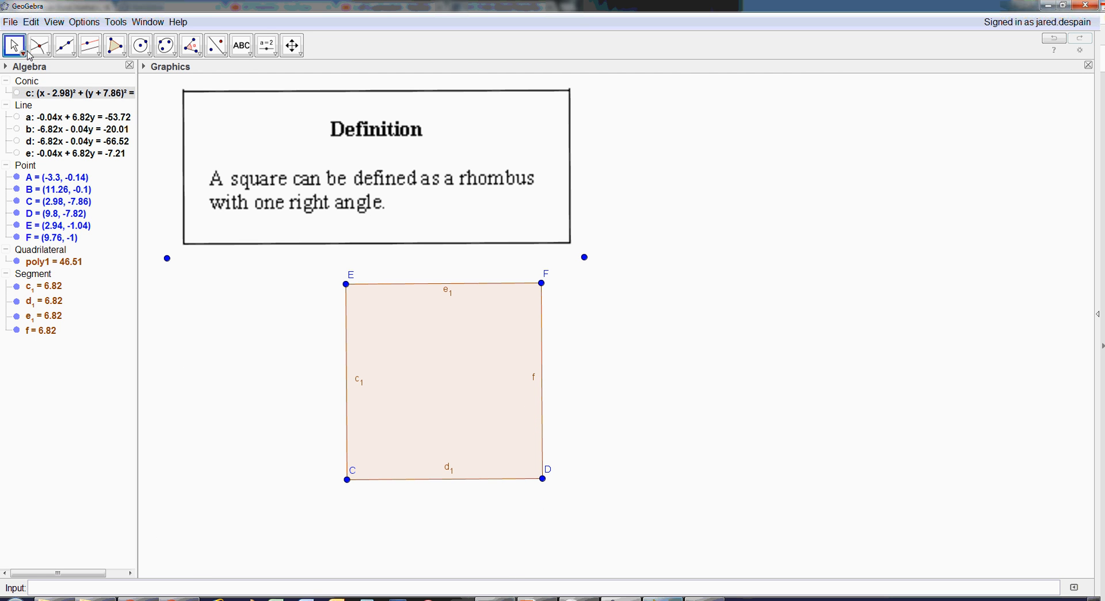
left_click(31, 22)
mouse_move(91, 115)
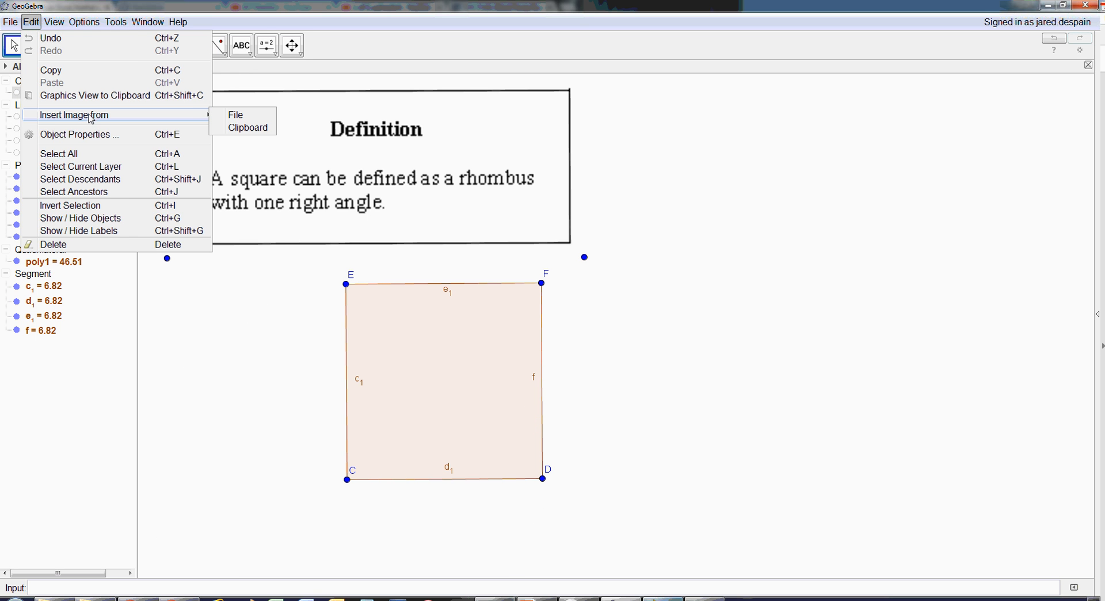
left_click(215, 117)
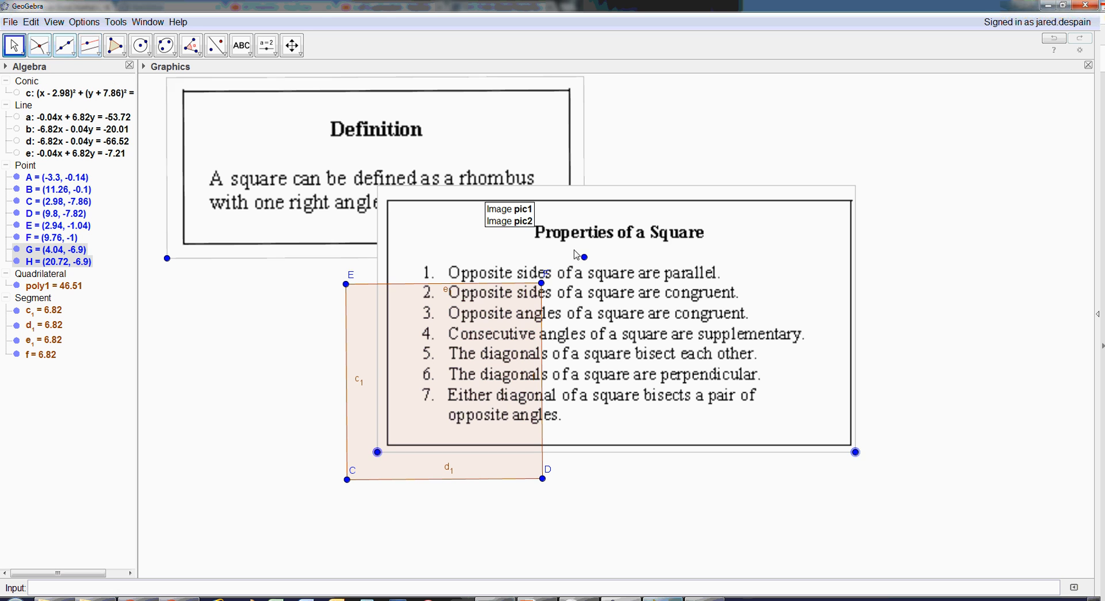
left_click_drag(577, 255, 801, 144)
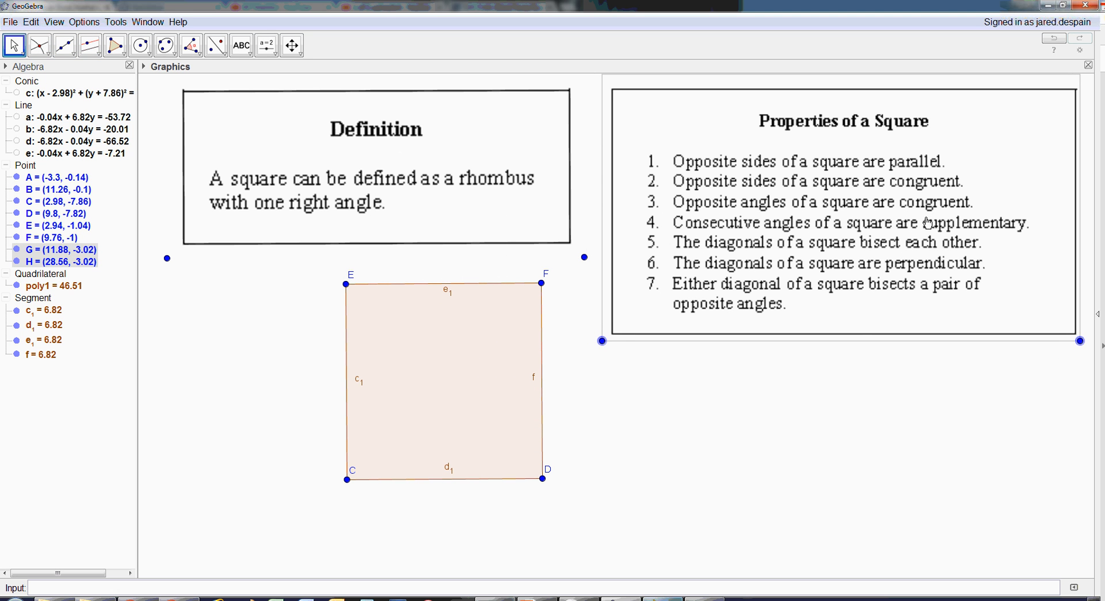
left_click_drag(928, 223, 931, 223)
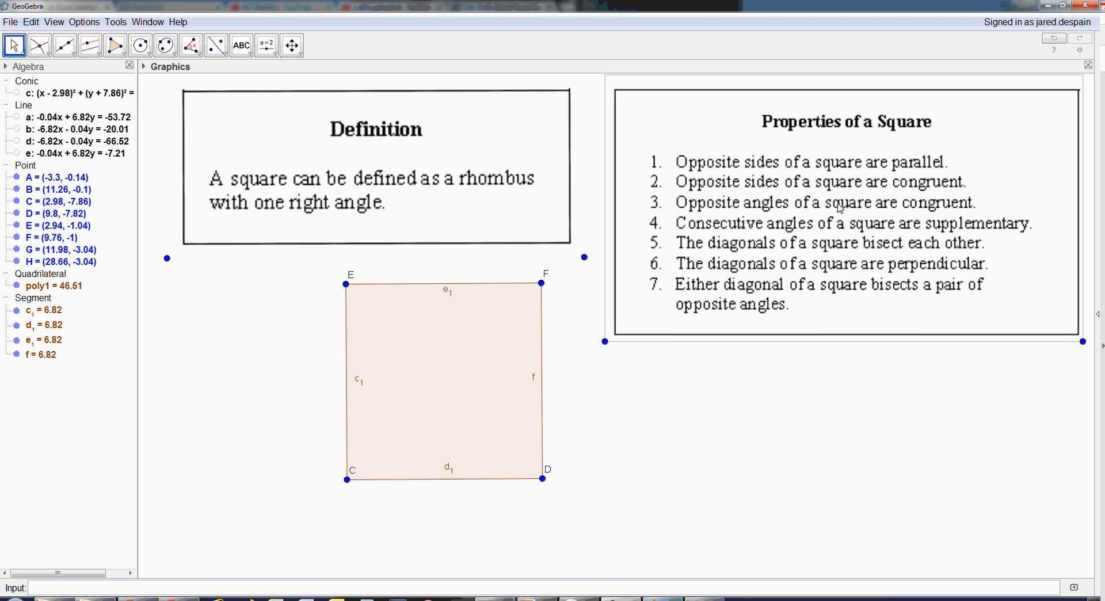